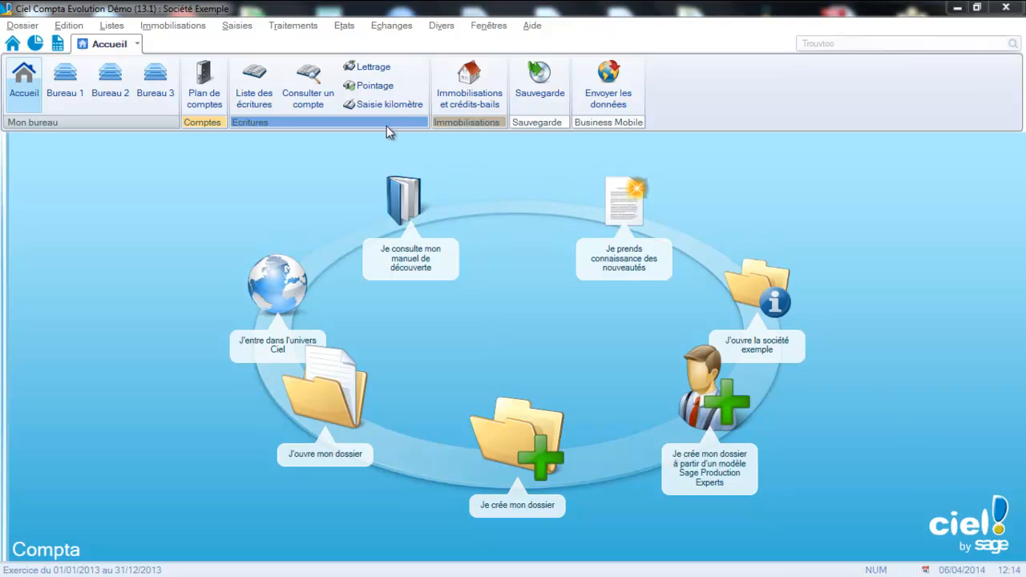
Open the chart of accounts, show the class 6 Charges accounts and search the list for 61.
{"action": "left_click", "coordinate": [117, 25]}
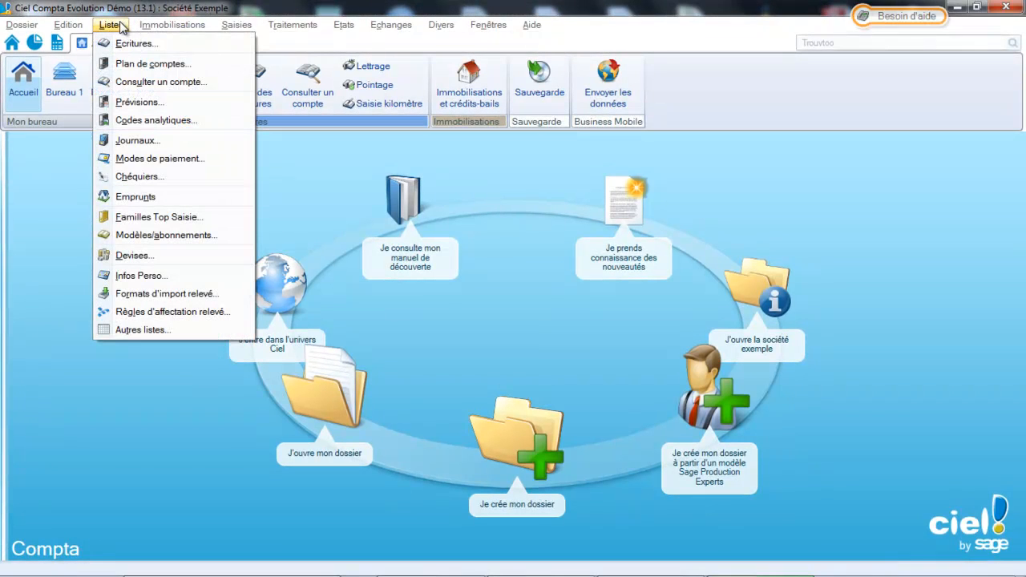
{"action": "left_click", "coordinate": [126, 65]}
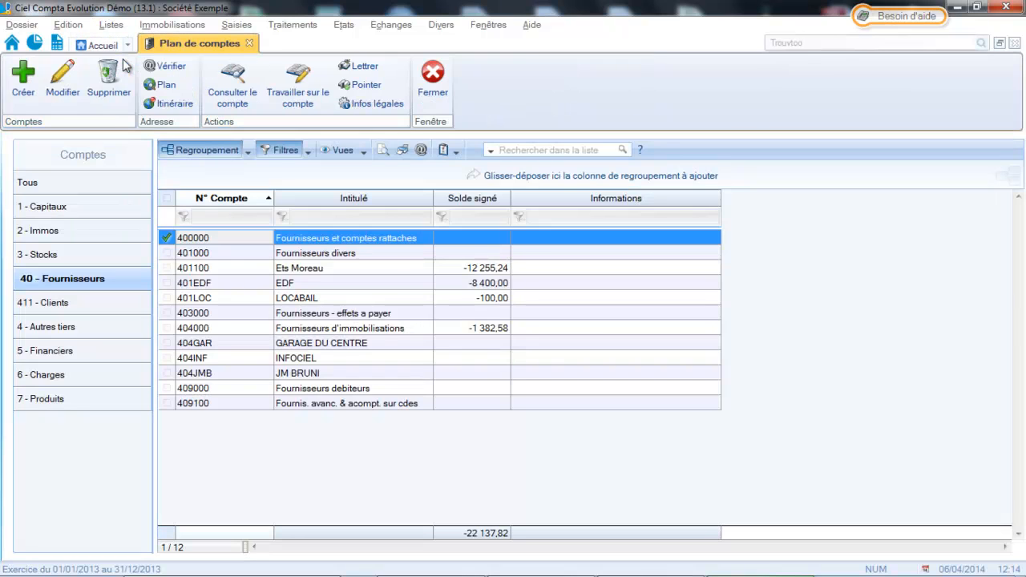
{"action": "left_click", "coordinate": [56, 374]}
{"action": "left_click", "coordinate": [515, 150]}
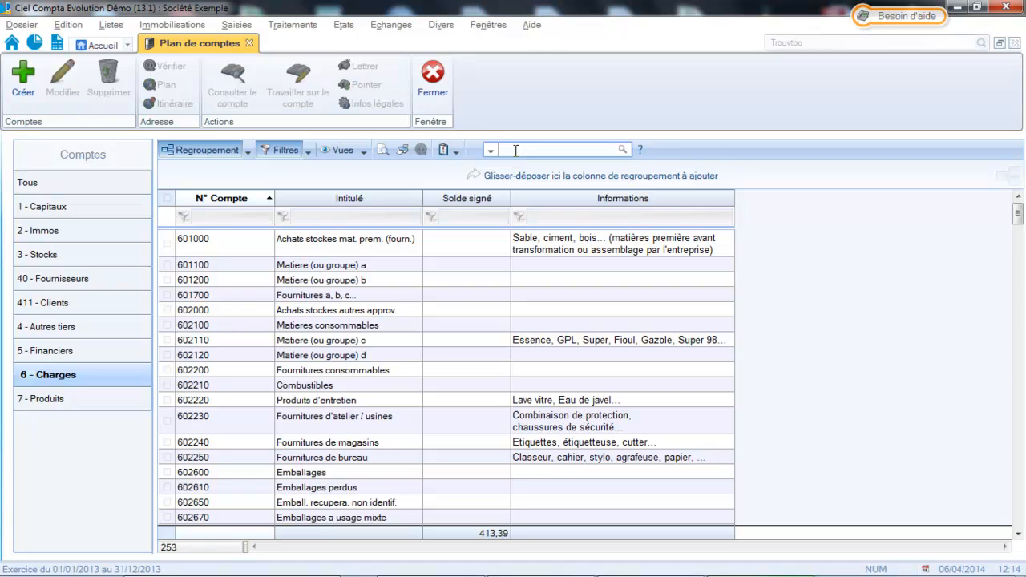
{"action": "type", "text": "61"}
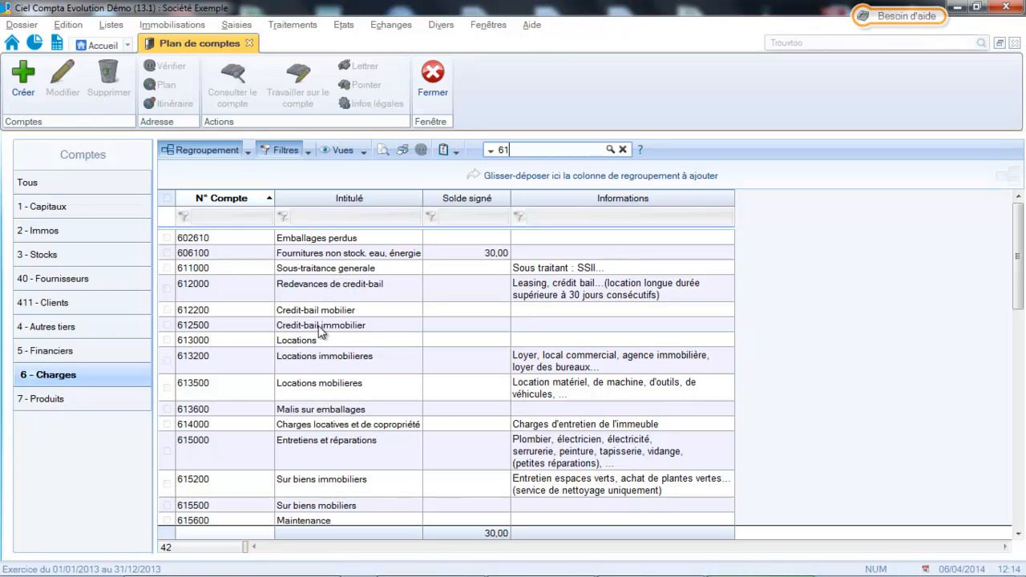
Open the monthly budgets of account 613200 Locations immobilieres.
{"action": "left_click", "coordinate": [314, 349]}
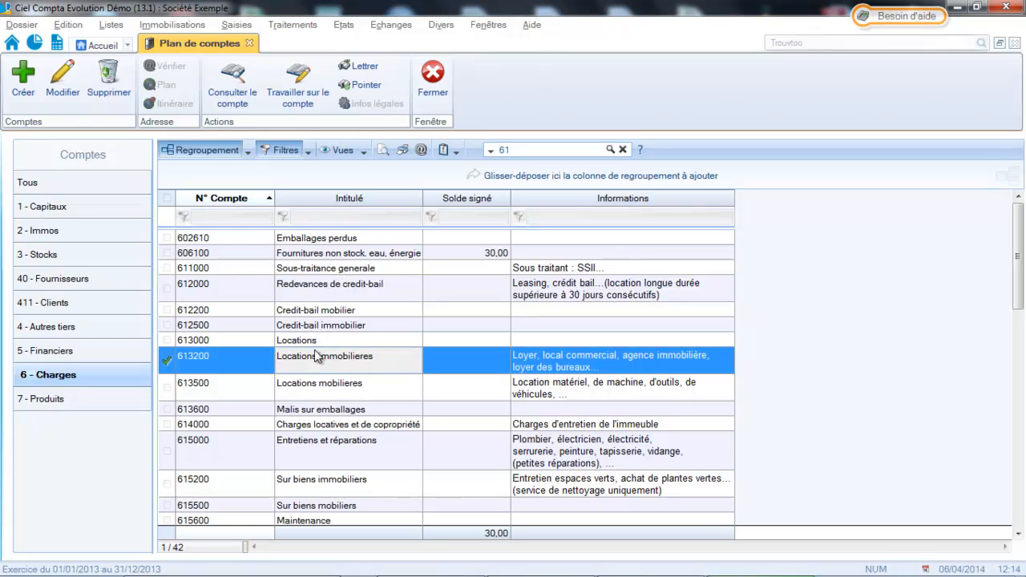
{"action": "double_click", "coordinate": [314, 349]}
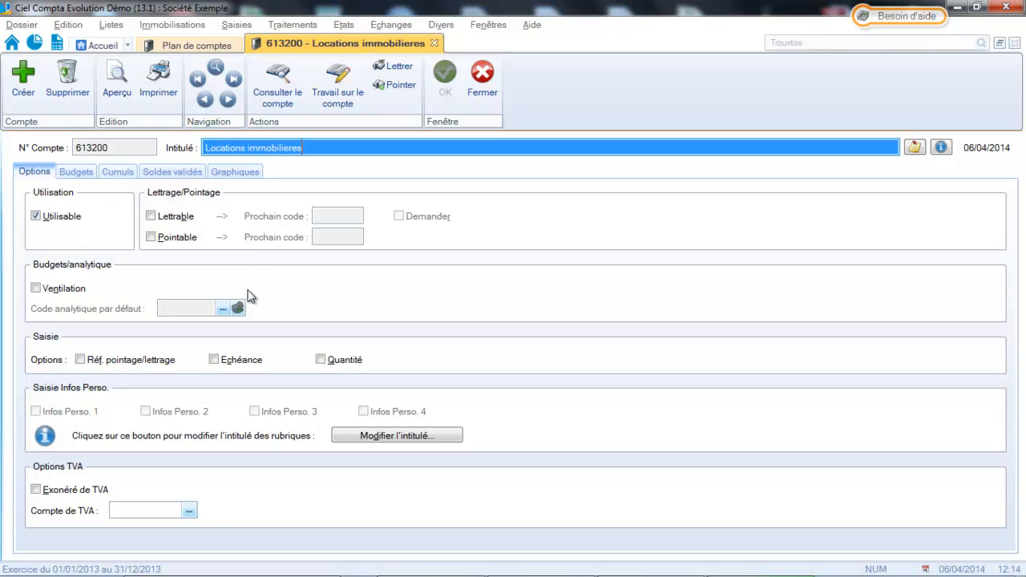
{"action": "left_click", "coordinate": [77, 172]}
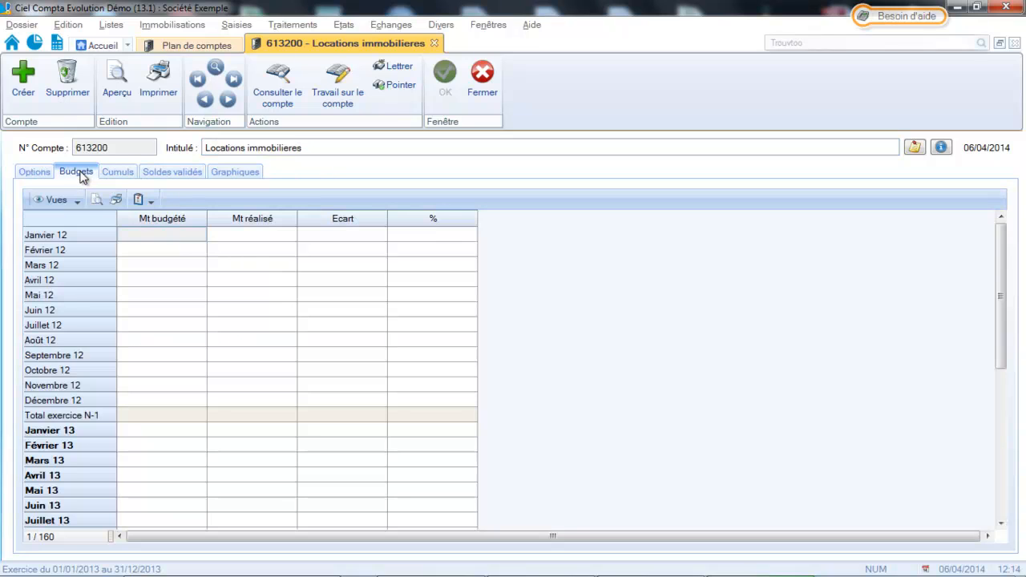
Set the budgeted amount for Mars 14 to 650 on account 613200 and save the account.
{"action": "left_click_drag", "start_coordinate": [1003, 229], "coordinate": [964, 384]}
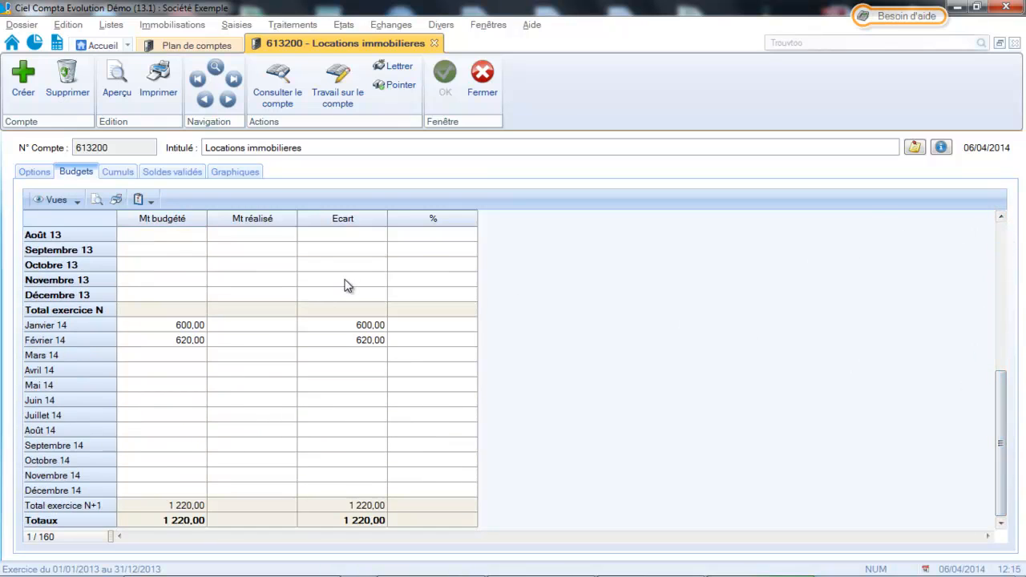
{"action": "left_click", "coordinate": [197, 325]}
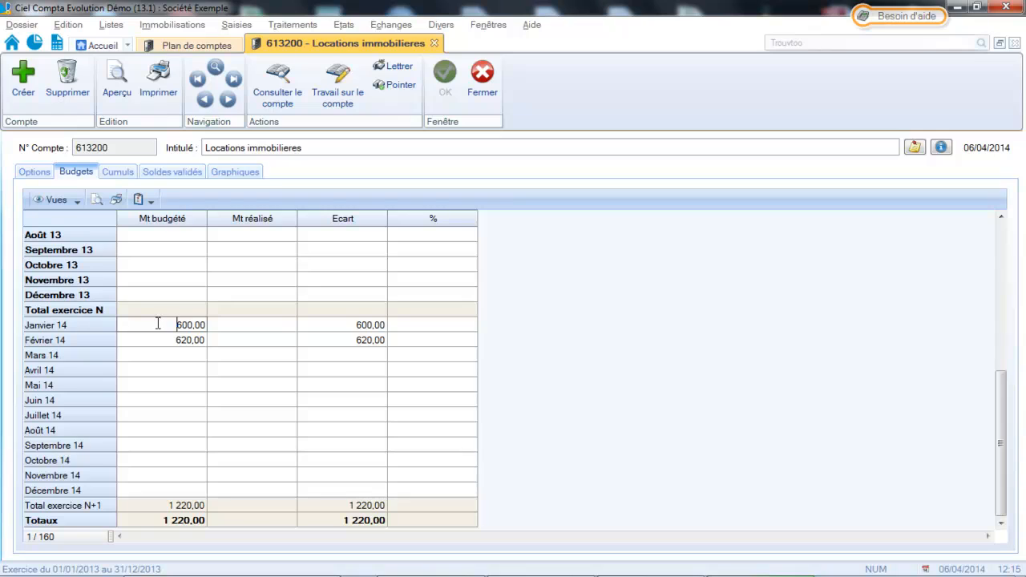
{"action": "left_click", "coordinate": [148, 355]}
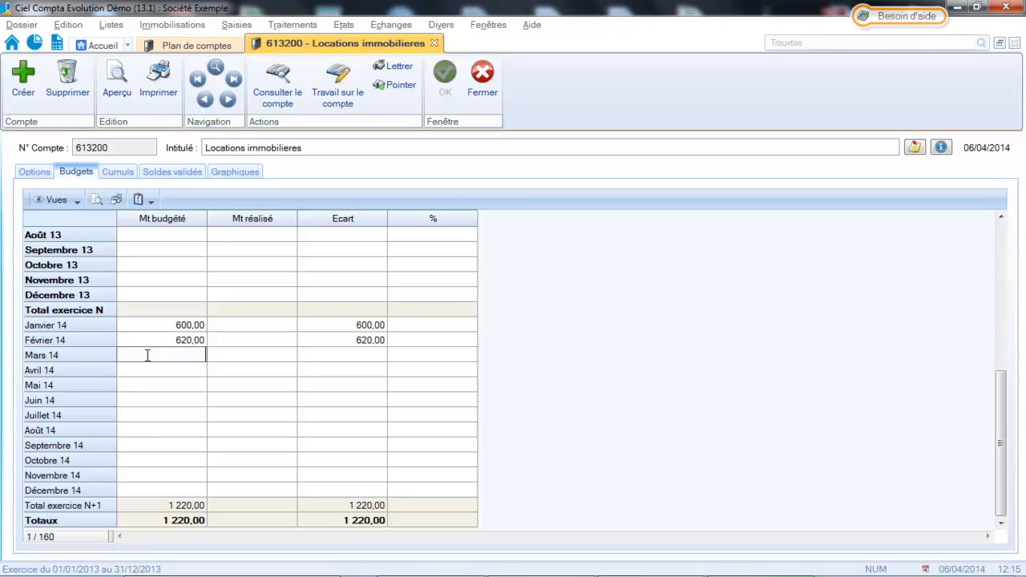
{"action": "type", "text": "650"}
{"action": "key", "text": "Return"}
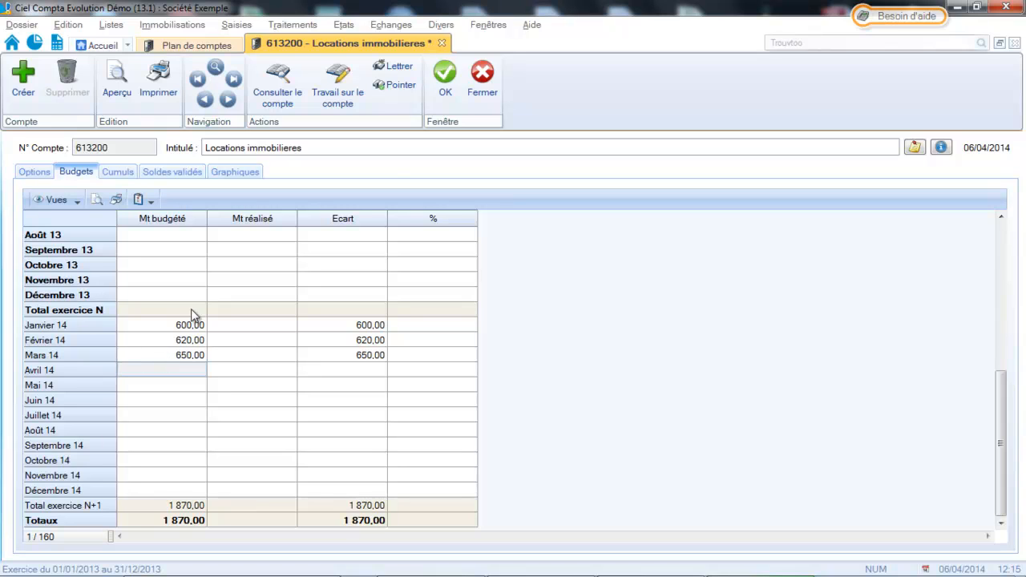
{"action": "left_click", "coordinate": [447, 92]}
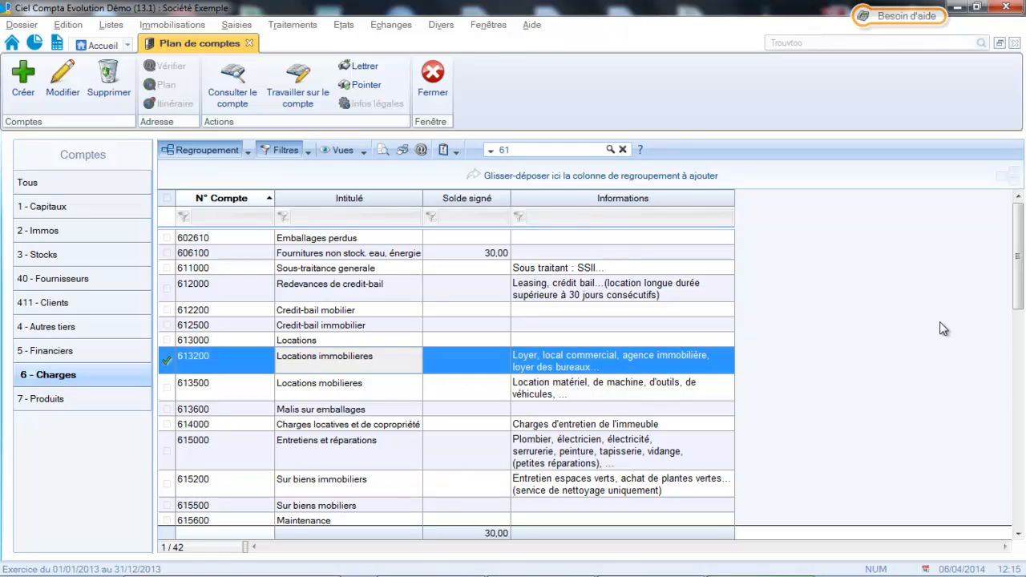
Search the Charges accounts for 626 and open the budgets of account 626000 Frais postaux et de télécomm.
{"action": "left_click", "coordinate": [564, 149]}
{"action": "key", "text": "BackSpace"}
{"action": "type", "text": "26"}
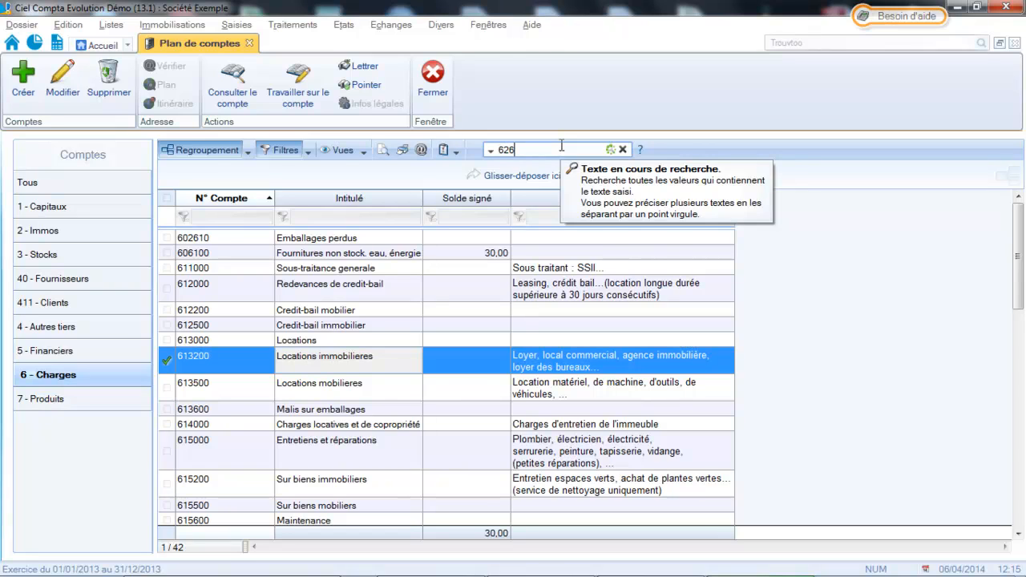
{"action": "left_click", "coordinate": [317, 257]}
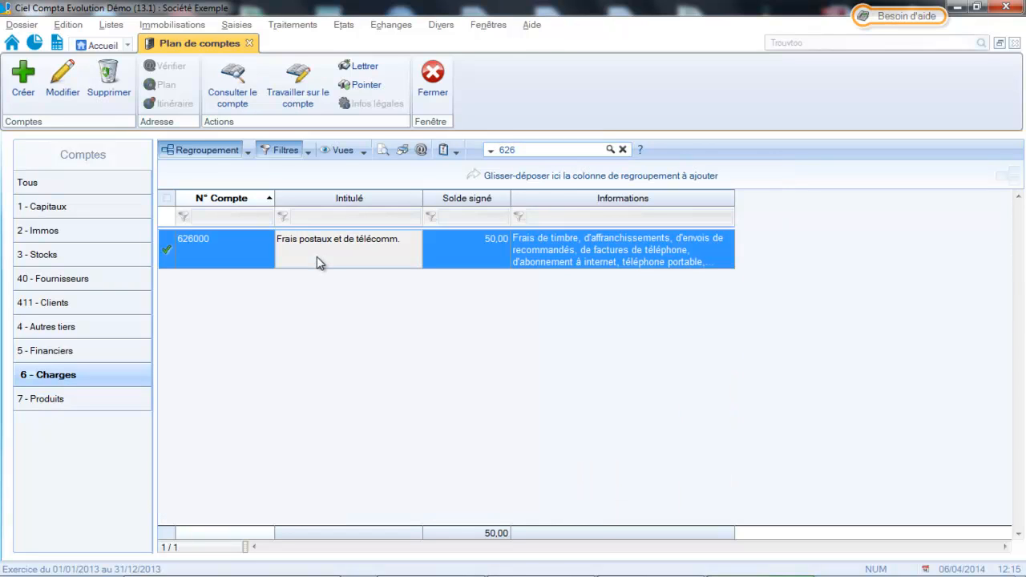
{"action": "double_click", "coordinate": [317, 256]}
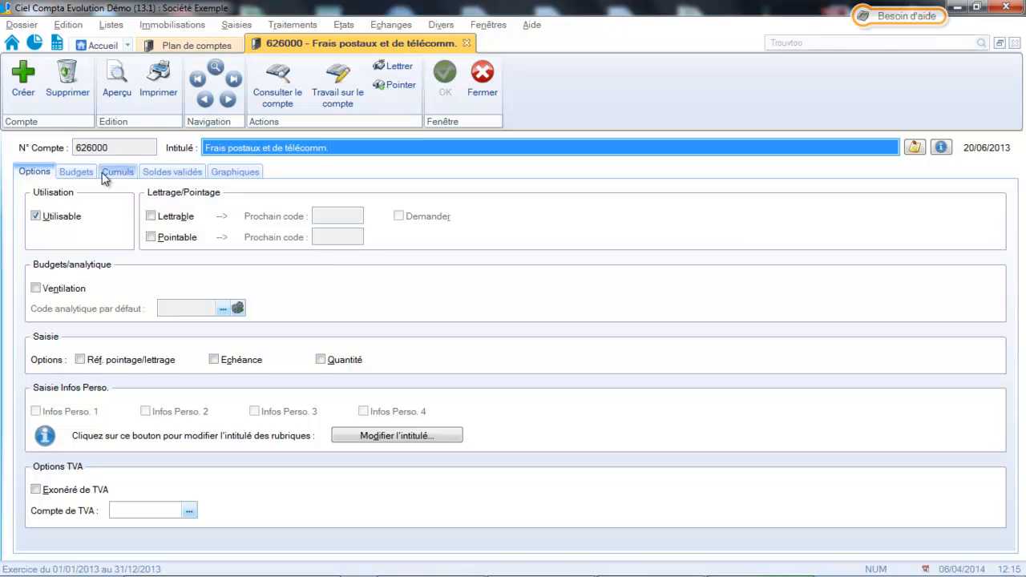
{"action": "left_click", "coordinate": [78, 175]}
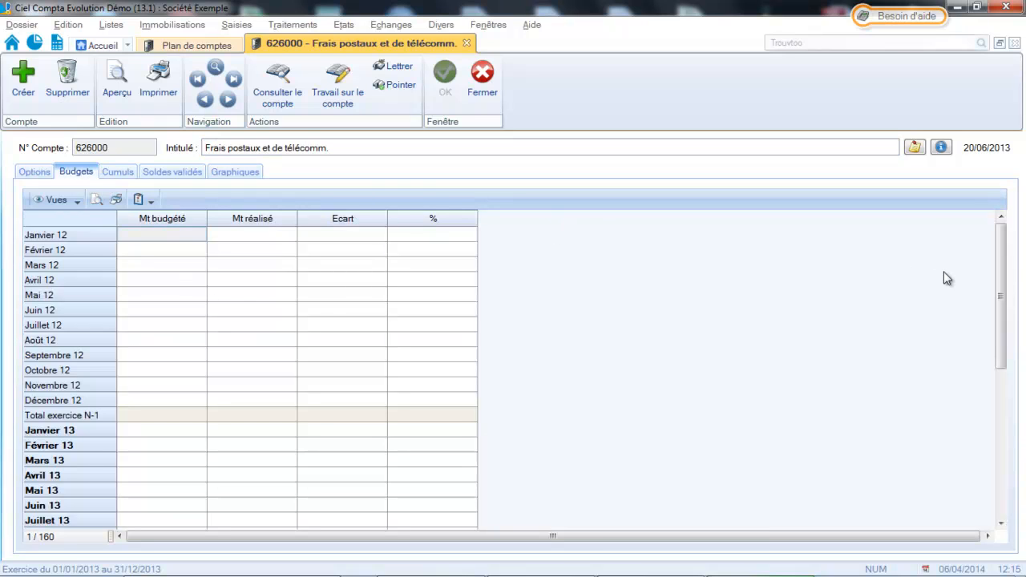
Budget 60 for Janvier 14, 80 for Février 14 and 90 for Mars 14 on account 626000, and save it.
{"action": "left_click_drag", "start_coordinate": [1010, 262], "coordinate": [977, 398]}
{"action": "left_click", "coordinate": [183, 342]}
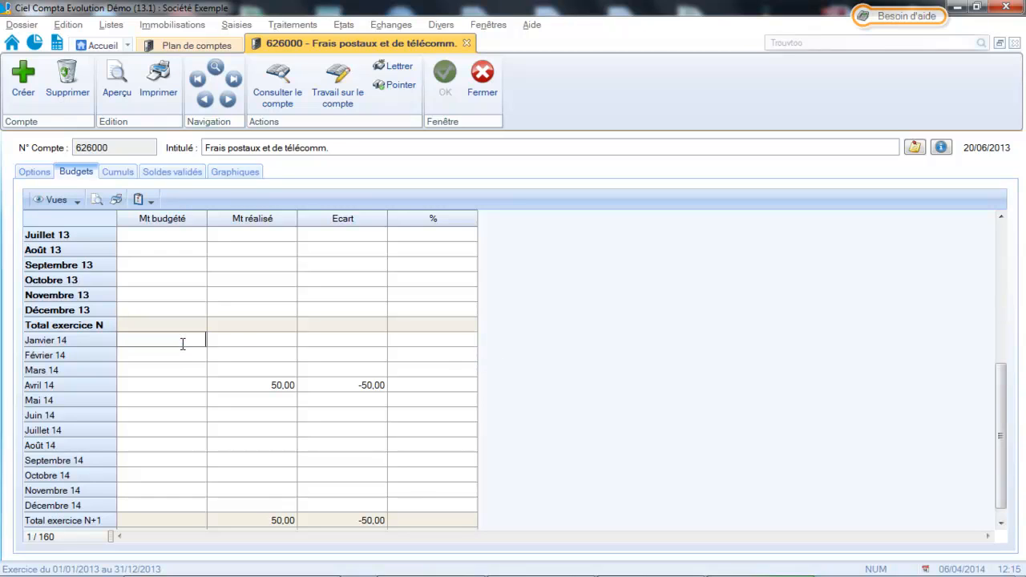
{"action": "type", "text": "60"}
{"action": "key", "text": "Return"}
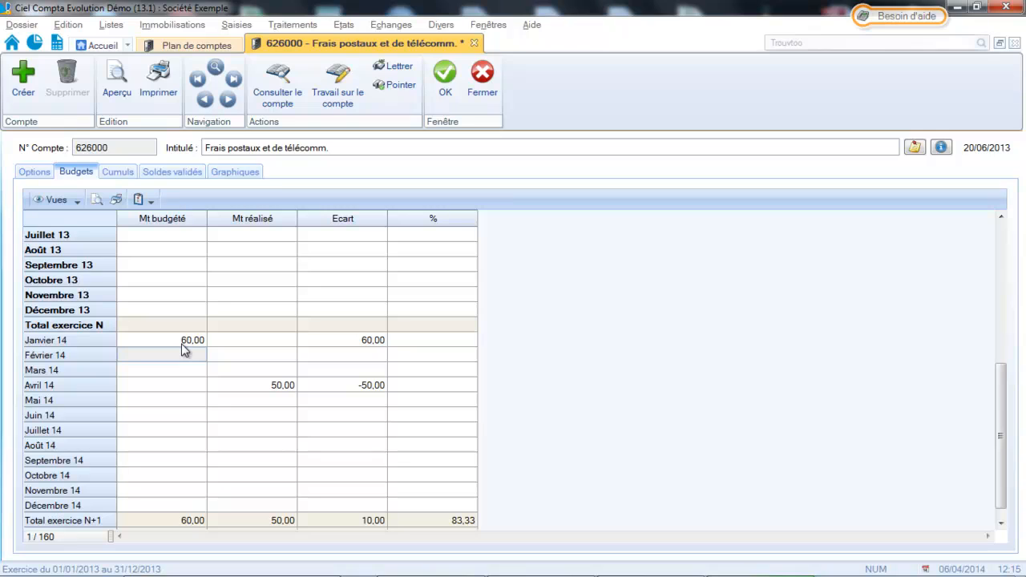
{"action": "type", "text": "80"}
{"action": "key", "text": "Return"}
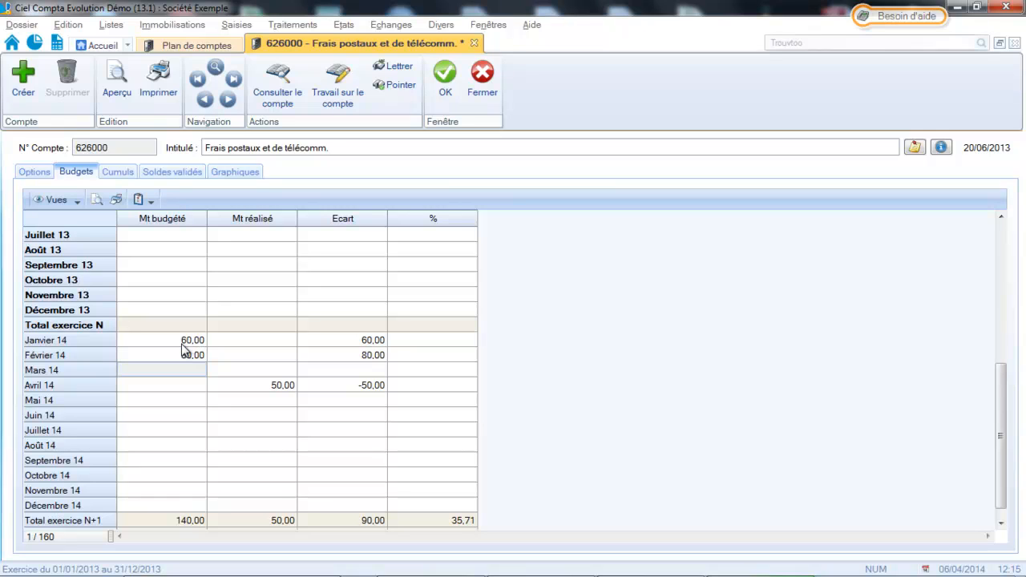
{"action": "type", "text": "90"}
{"action": "key", "text": "Return"}
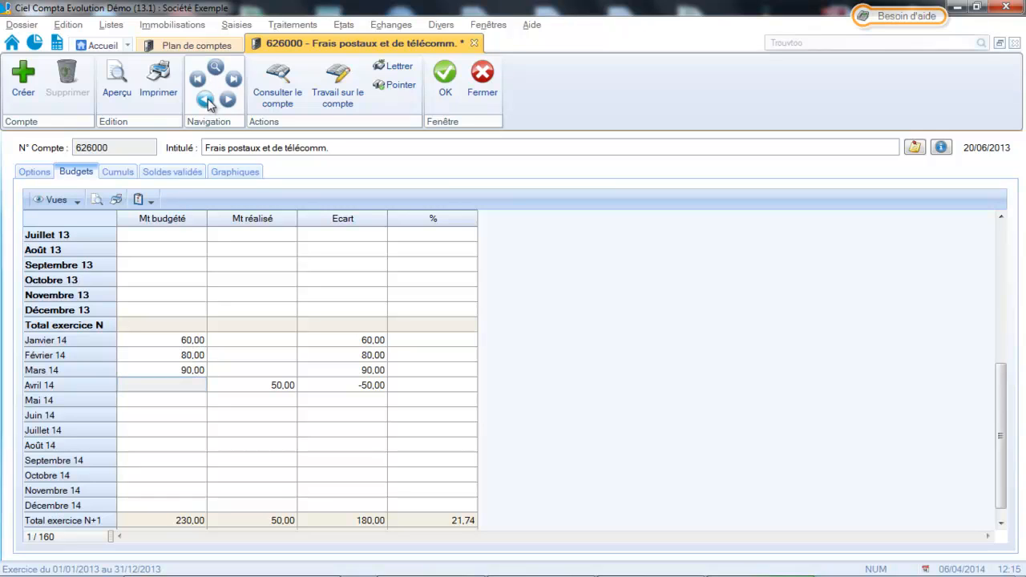
{"action": "left_click", "coordinate": [454, 74]}
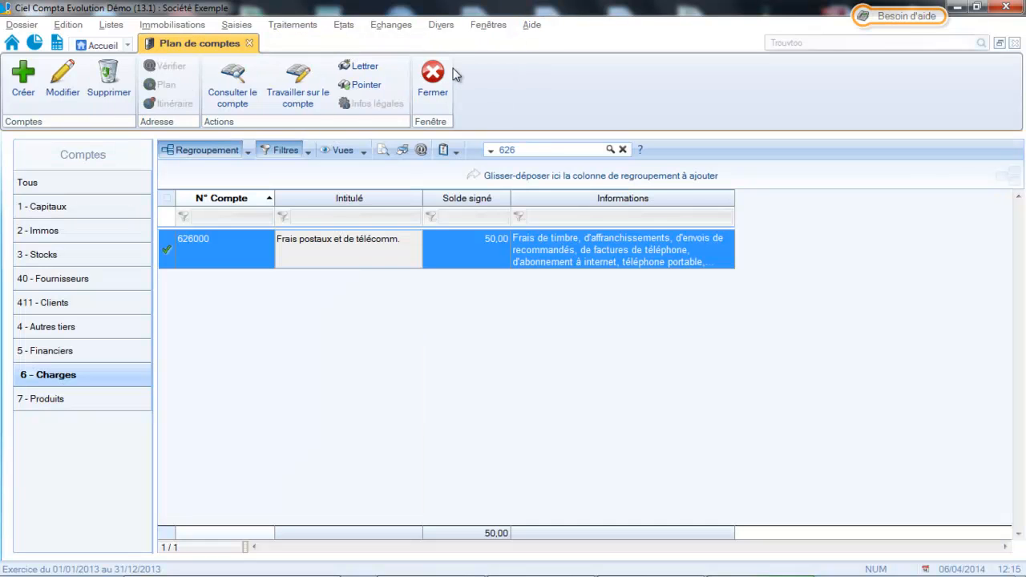
Search the Charges accounts for 606 and open the budgets of account 606100 Fournitures non stock. eau, énergie.
{"action": "left_click", "coordinate": [534, 149]}
{"action": "double_click", "coordinate": [535, 149]}
{"action": "type", "text": "606"}
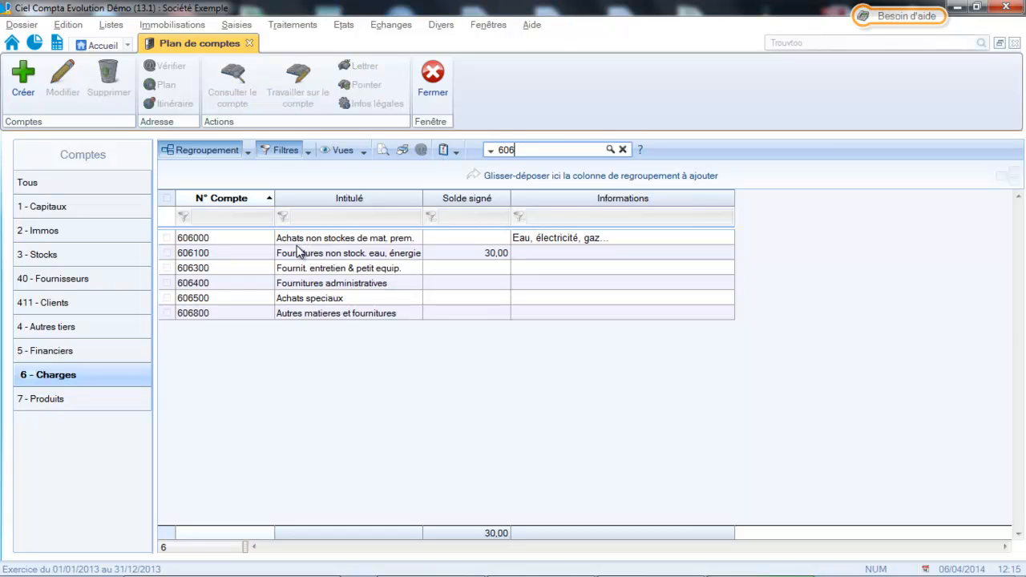
{"action": "left_click", "coordinate": [296, 254]}
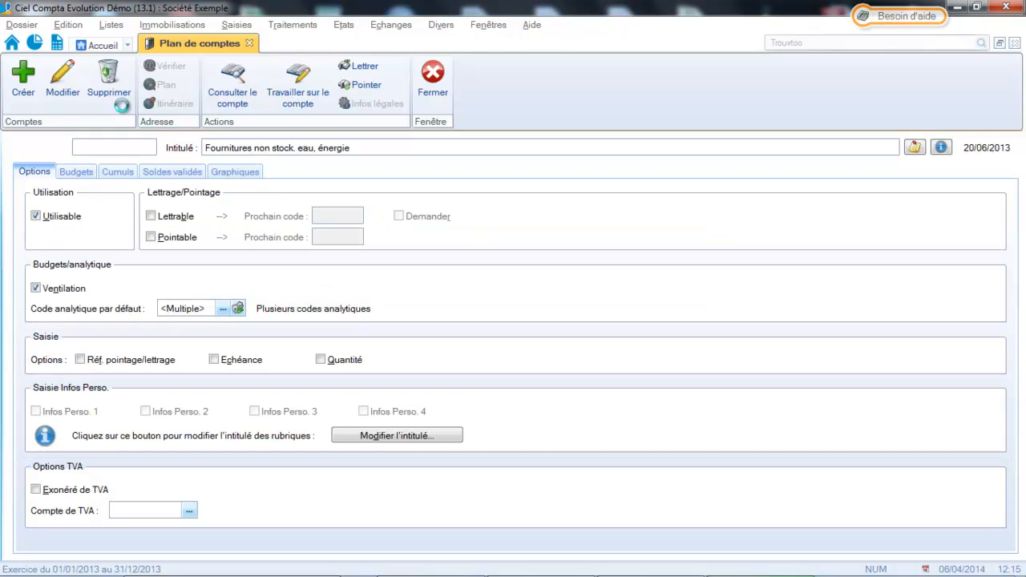
{"action": "left_click", "coordinate": [83, 174]}
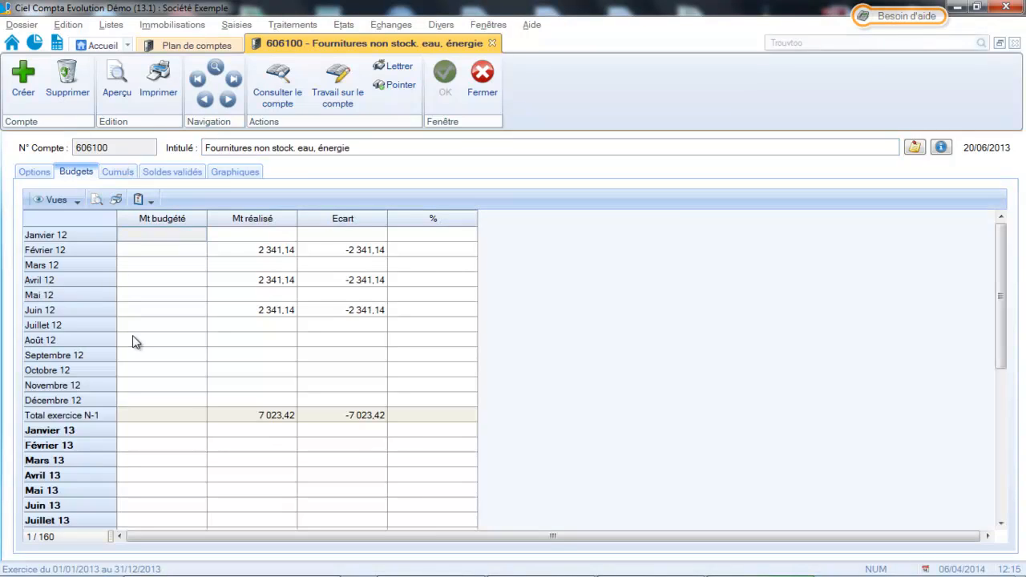
Budget 30 for Janvier 14, 40 for Février 14 and 45 for Mars 14 on account 606100, and save it.
{"action": "left_click_drag", "start_coordinate": [1005, 305], "coordinate": [1004, 449]}
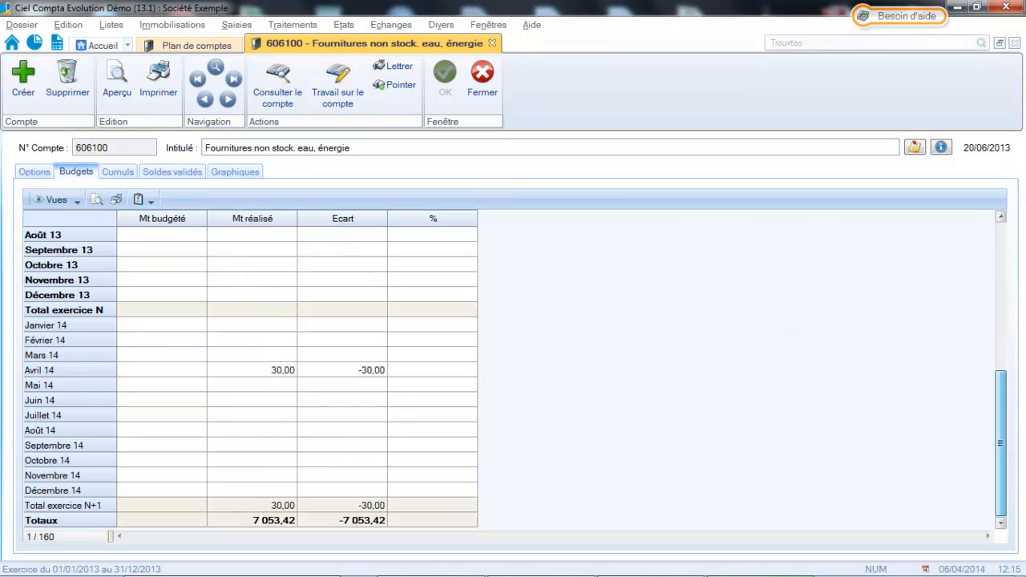
{"action": "left_click", "coordinate": [179, 324]}
{"action": "type", "text": "30"}
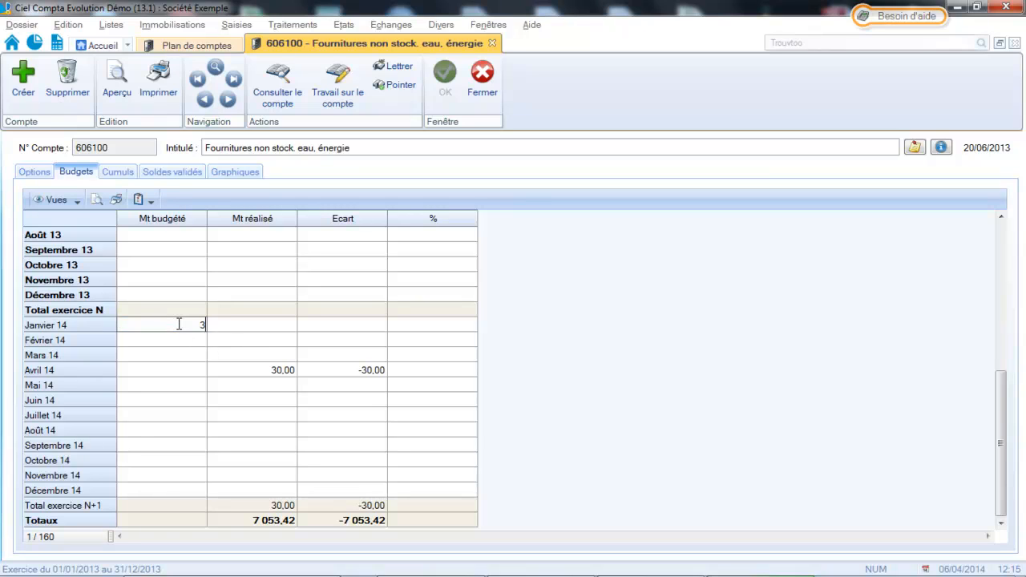
{"action": "key", "text": "Return"}
{"action": "type", "text": "40"}
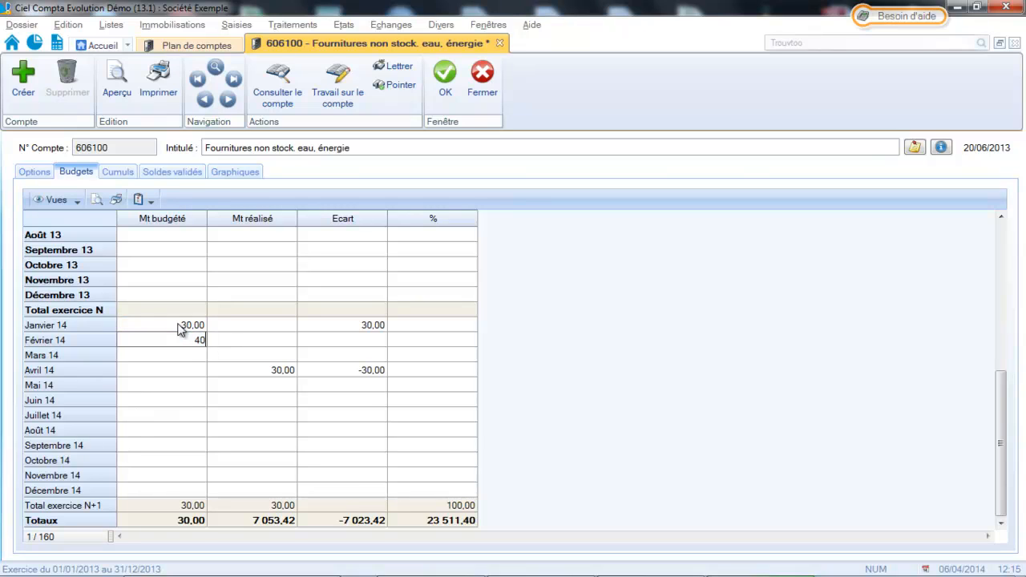
{"action": "key", "text": "Return"}
{"action": "type", "text": "45"}
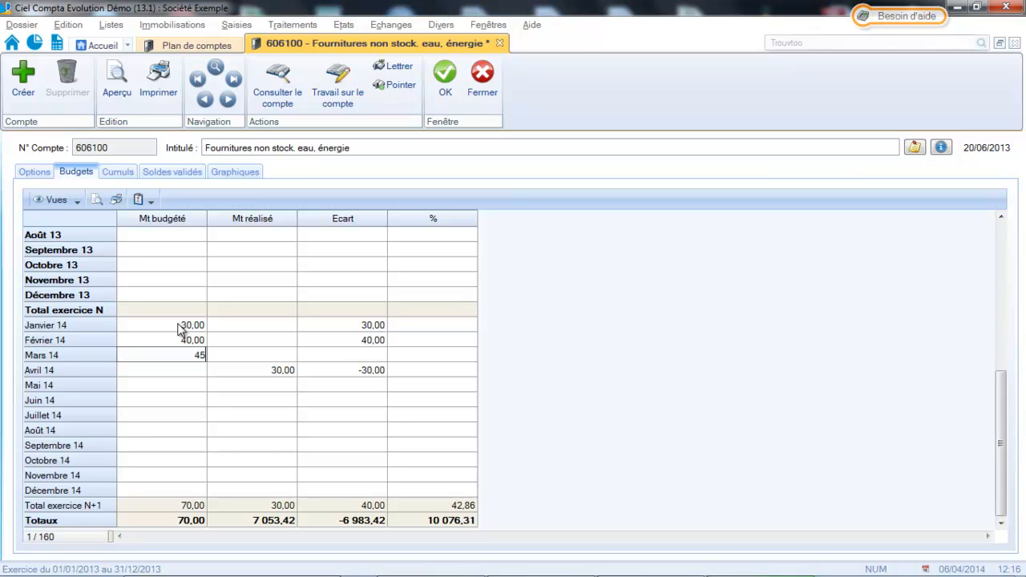
{"action": "key", "text": "Return"}
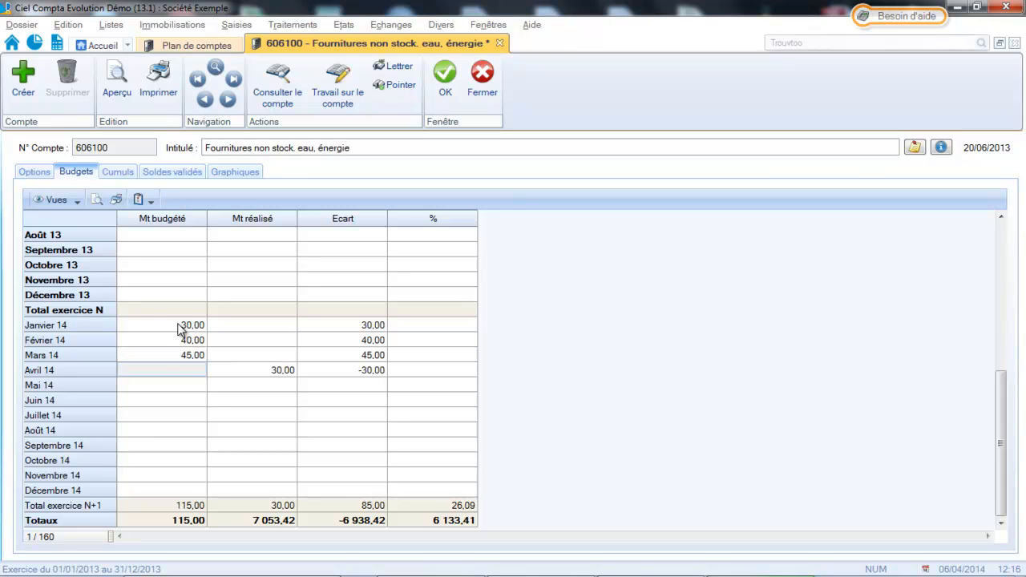
{"action": "left_click", "coordinate": [449, 96]}
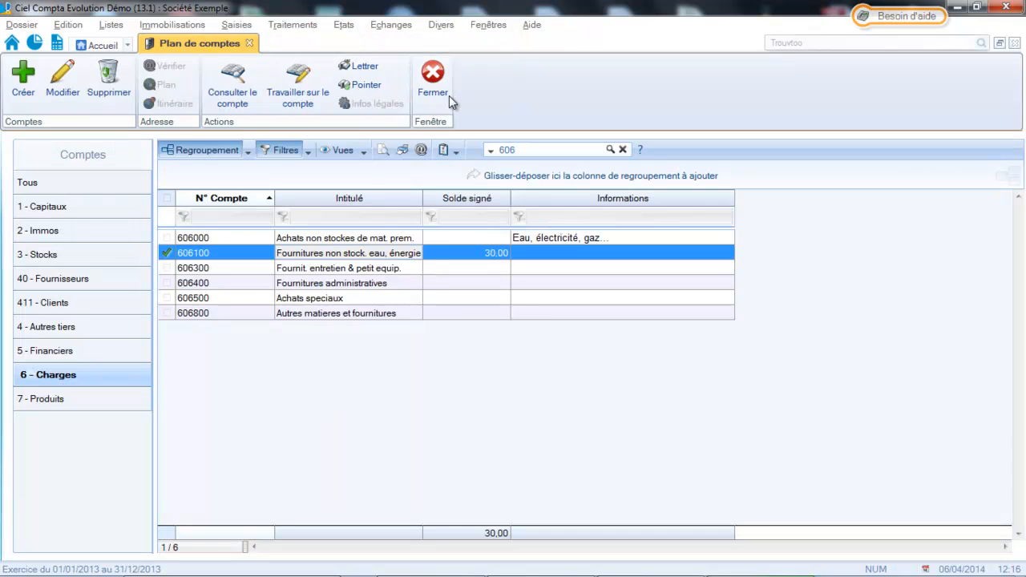
Search the Charges accounts for 616 and open the budgets of account 616100 Multirisques.
{"action": "double_click", "coordinate": [521, 150]}
{"action": "type", "text": "616"}
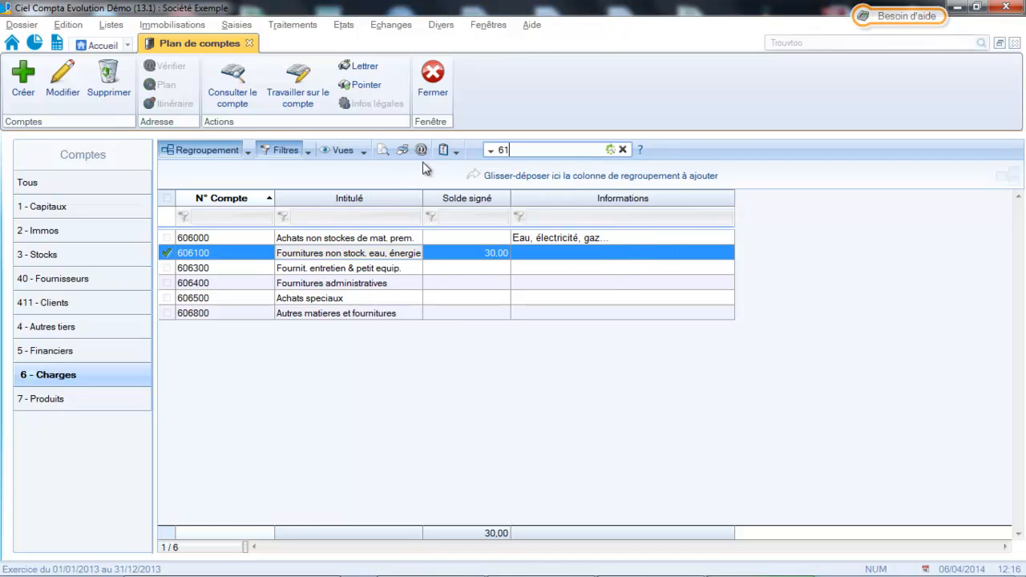
{"action": "key", "text": "Return"}
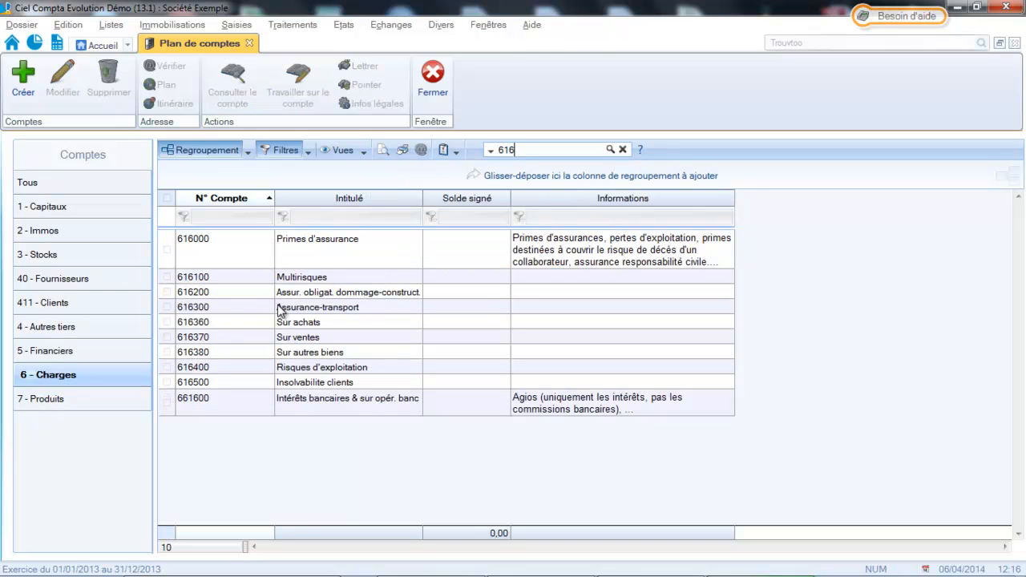
{"action": "left_click", "coordinate": [327, 281]}
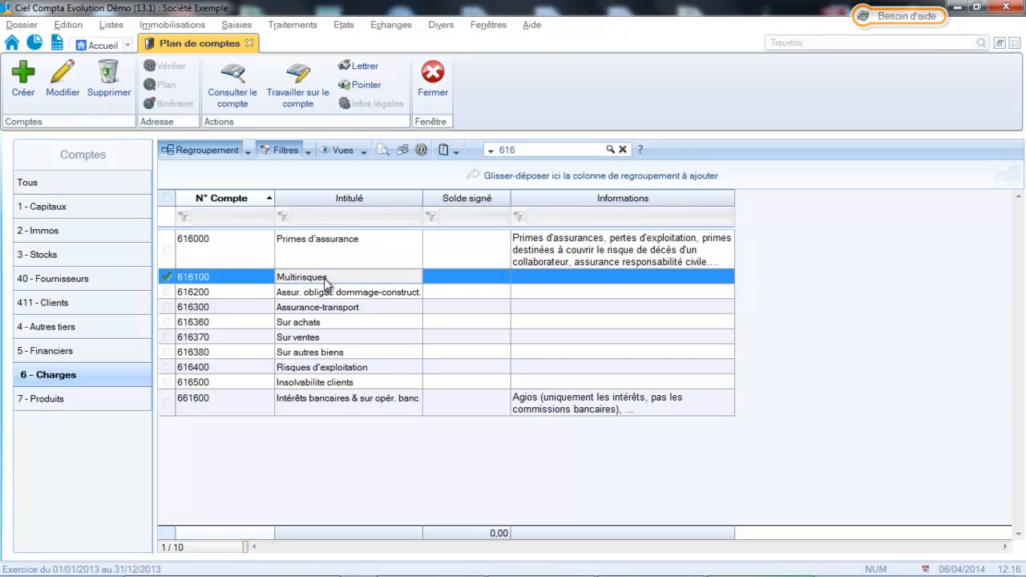
{"action": "double_click", "coordinate": [327, 281]}
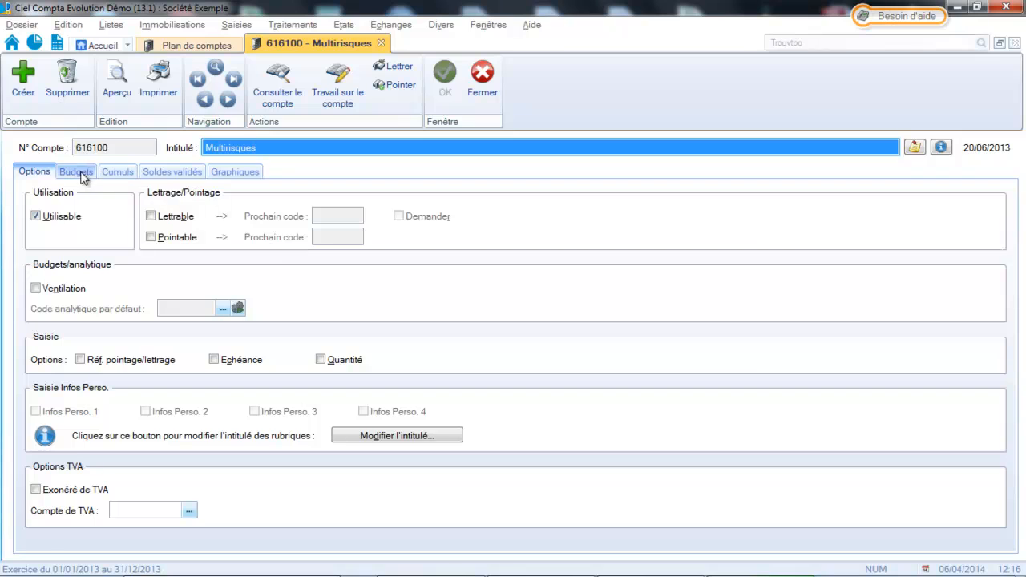
{"action": "left_click", "coordinate": [76, 172]}
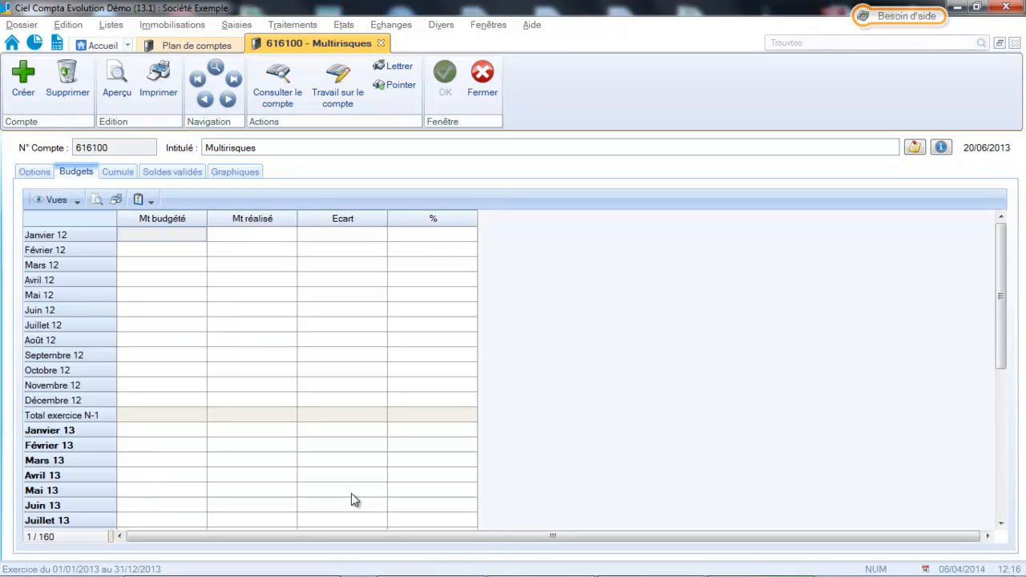
Budget 90 for each of Janvier 14, Février 14 and Mars 14 on account 616100, and save it.
{"action": "left_click_drag", "start_coordinate": [1003, 296], "coordinate": [1000, 411]}
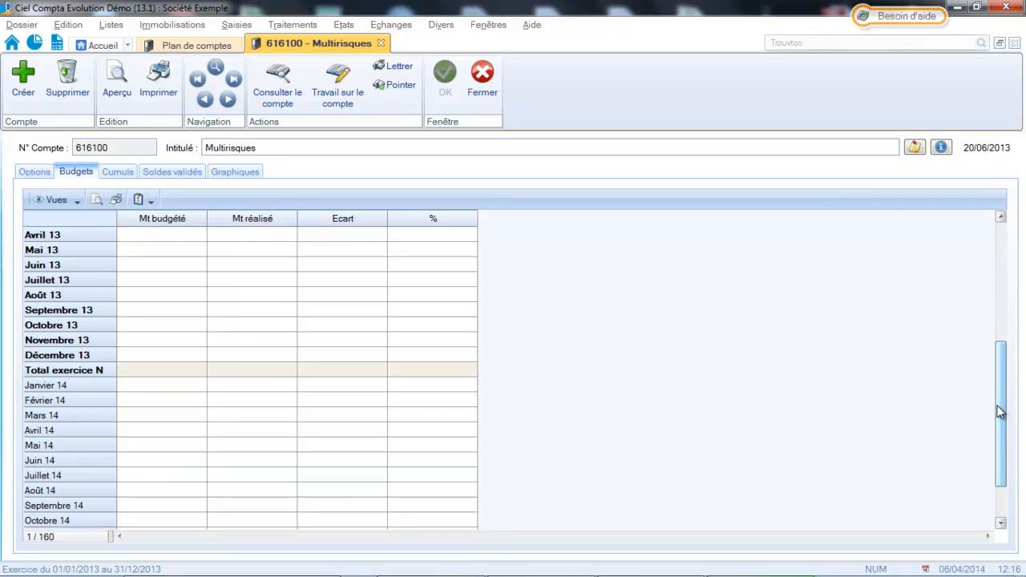
{"action": "left_click", "coordinate": [186, 385]}
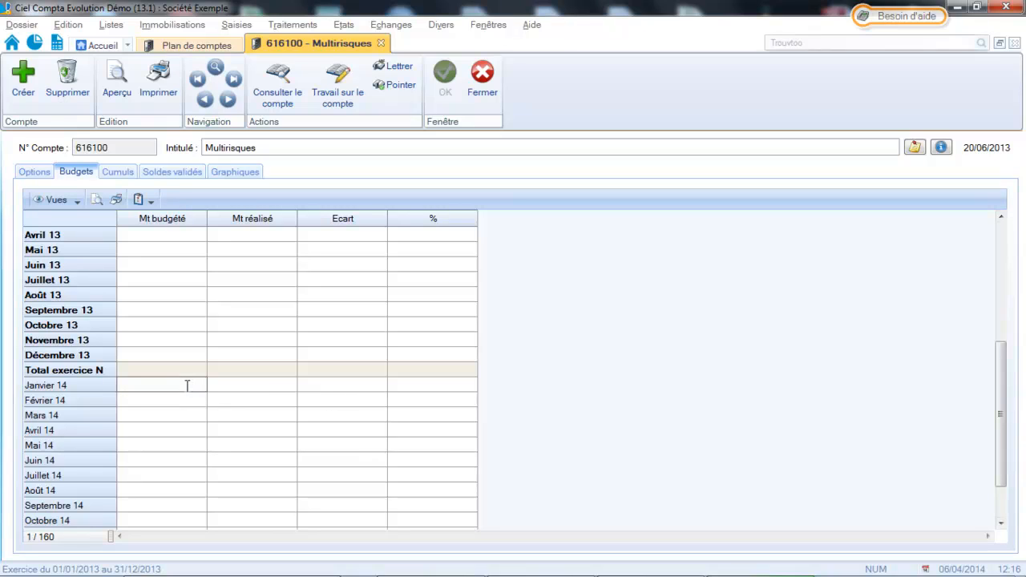
{"action": "type", "text": "90"}
{"action": "key", "text": "Return"}
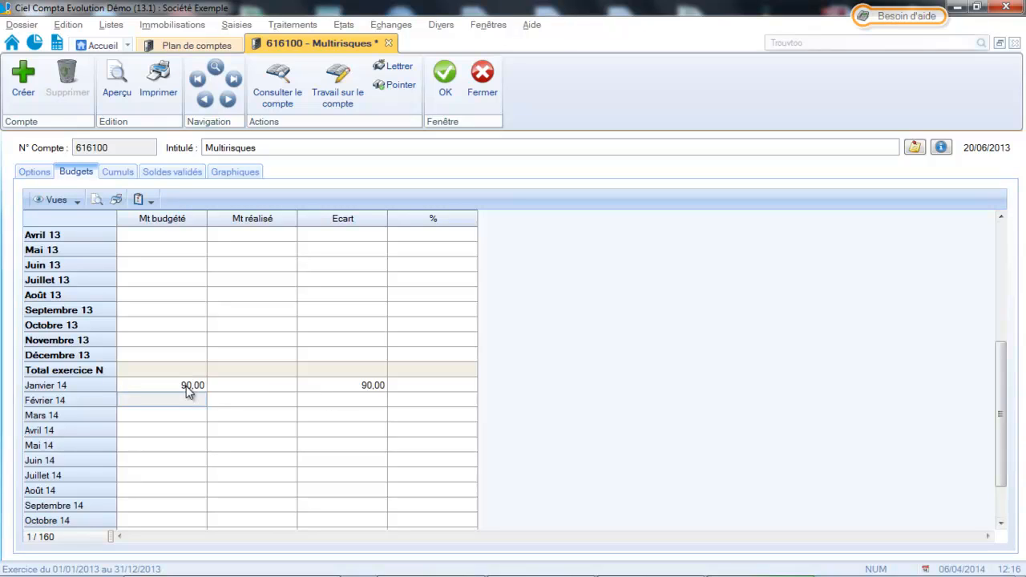
{"action": "key", "text": "Return"}
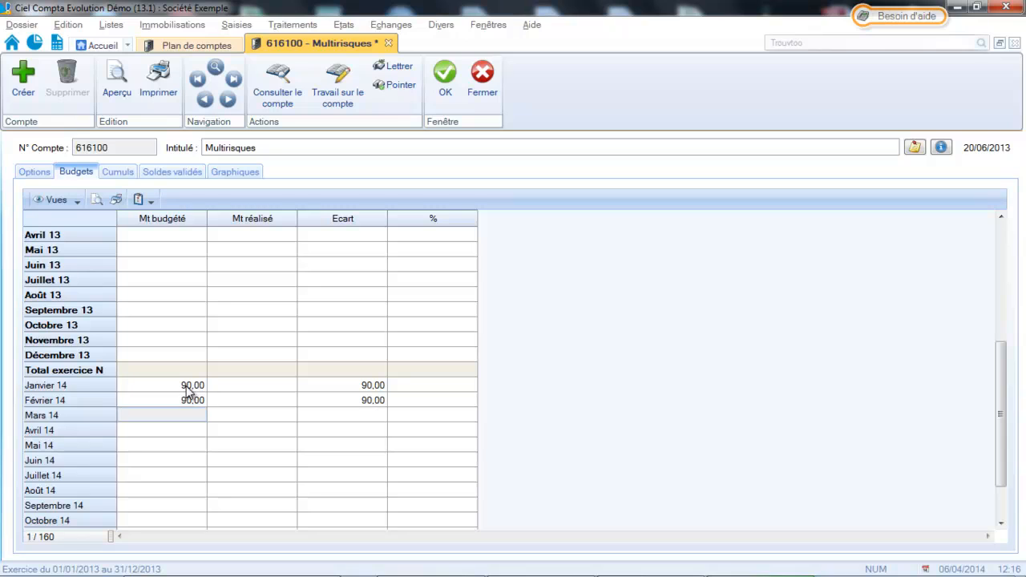
{"action": "type", "text": "90"}
{"action": "key", "text": "Return"}
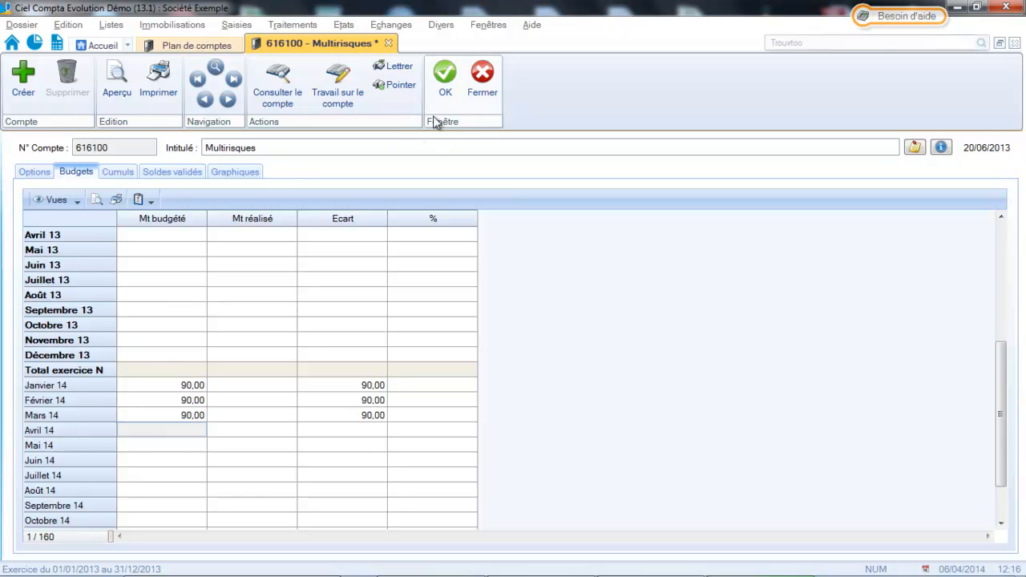
{"action": "left_click", "coordinate": [446, 88]}
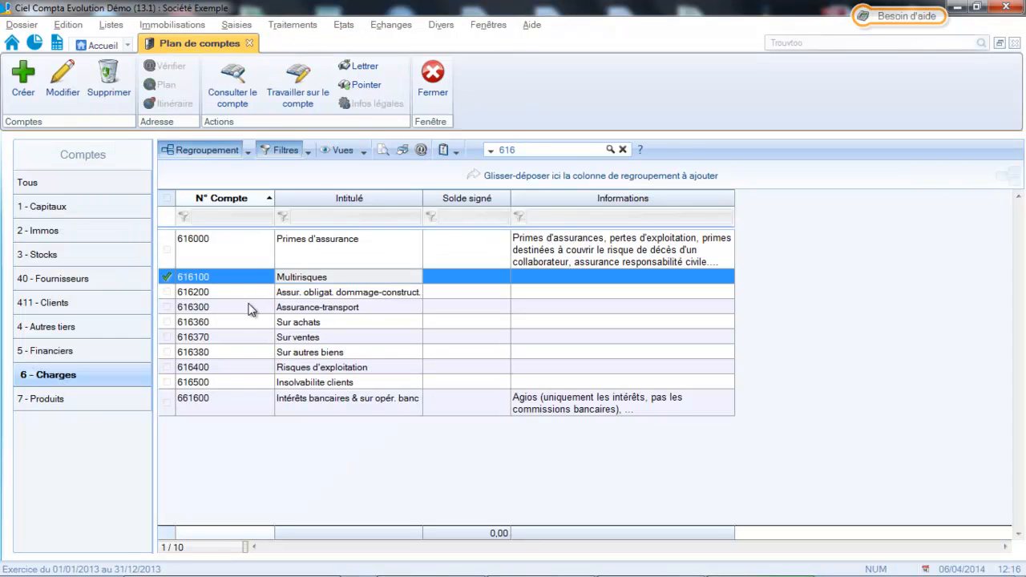
Search the Produits accounts for 706 and open the budgets of account 706000 Prestations de services.
{"action": "left_click", "coordinate": [42, 401]}
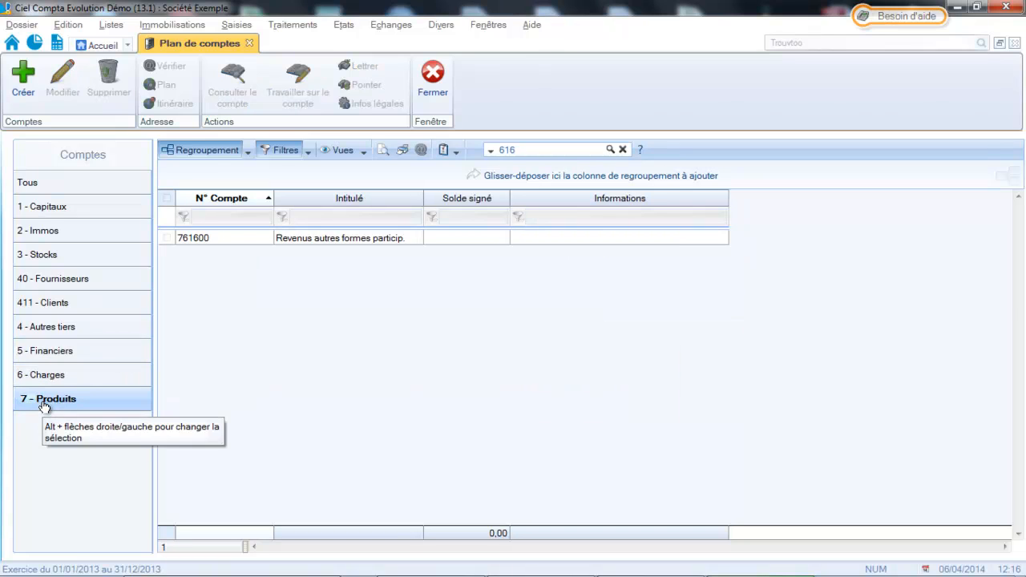
{"action": "left_click", "coordinate": [544, 150]}
{"action": "left_click_drag", "start_coordinate": [543, 150], "coordinate": [439, 150]}
{"action": "type", "text": "7"}
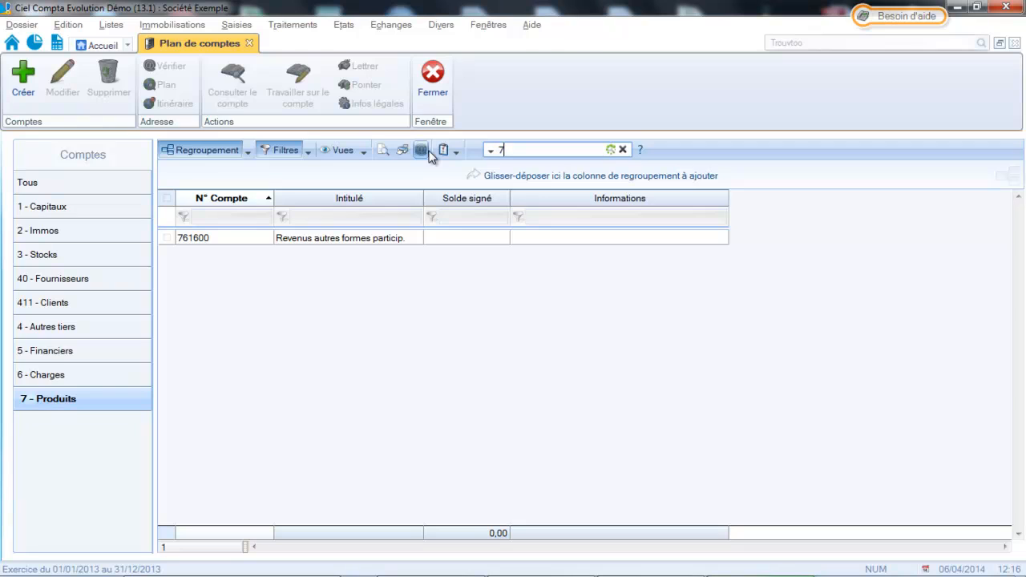
{"action": "type", "text": "06"}
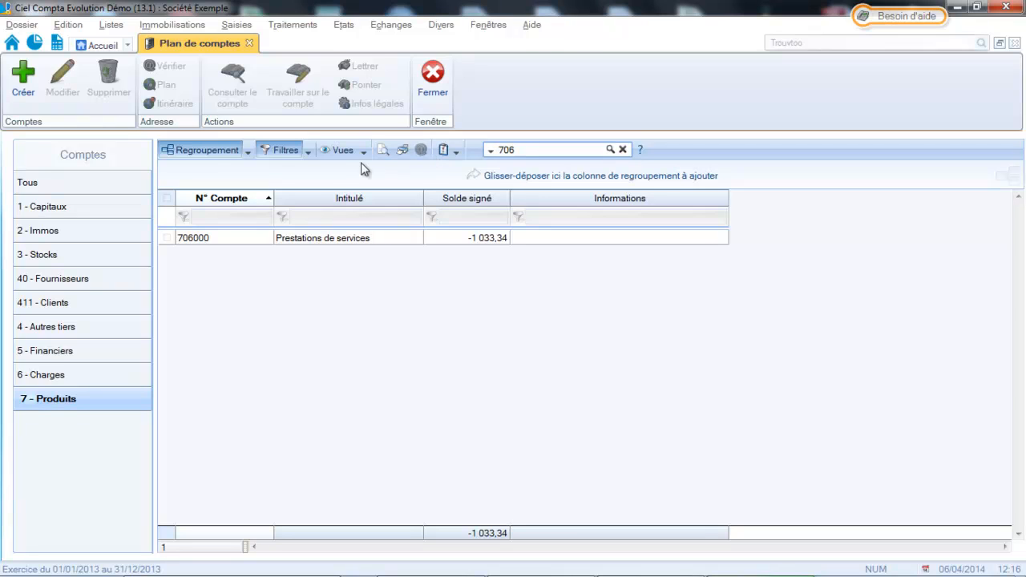
{"action": "left_click", "coordinate": [316, 238]}
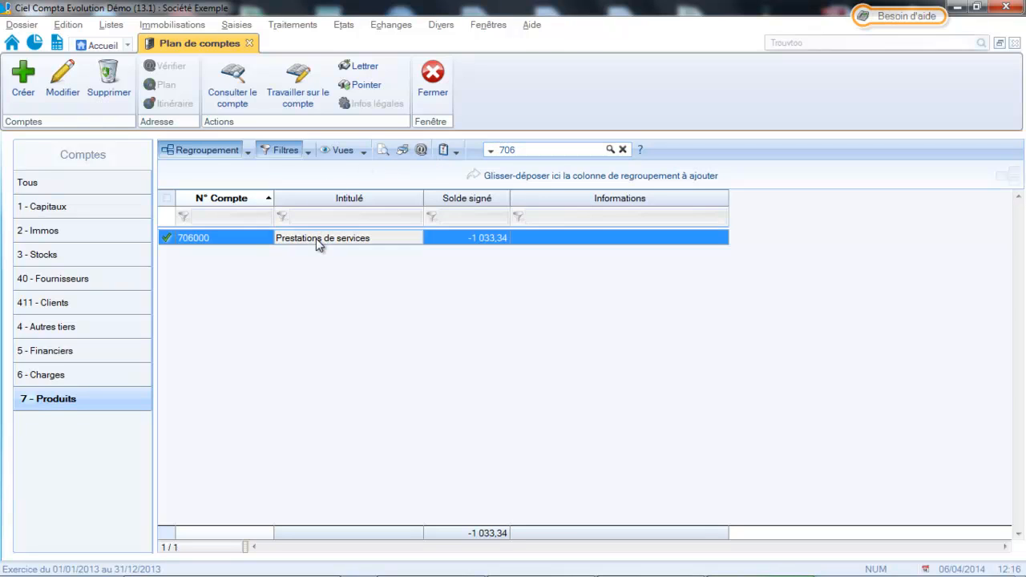
{"action": "double_click", "coordinate": [315, 238]}
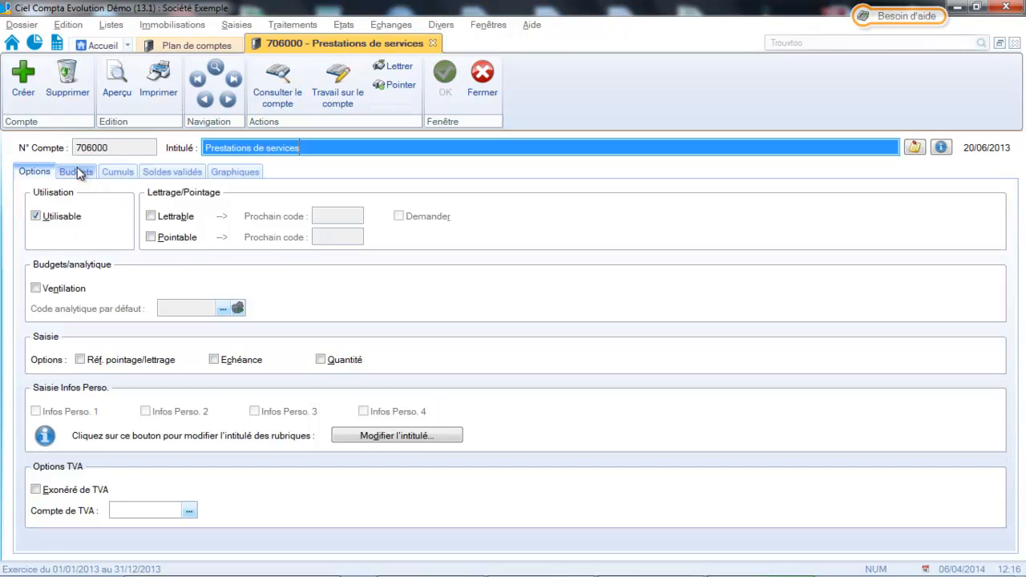
{"action": "left_click", "coordinate": [77, 173]}
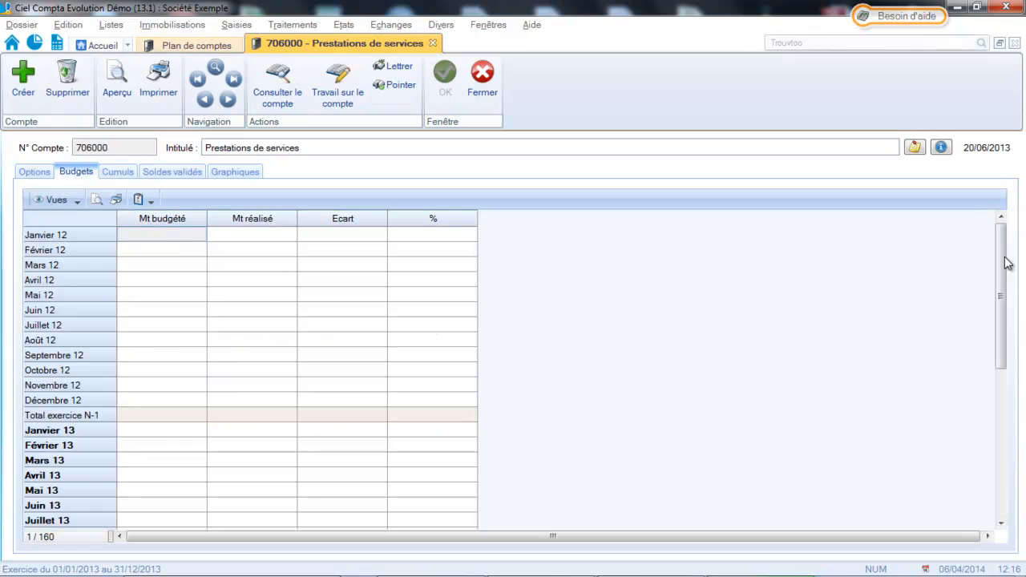
Budget 2 500 for Janvier 14, 3 000 for Février 14 and 2 500 for Mars 14 on account 706000, and save it.
{"action": "left_click_drag", "start_coordinate": [1007, 263], "coordinate": [1025, 425]}
{"action": "left_click", "coordinate": [160, 323]}
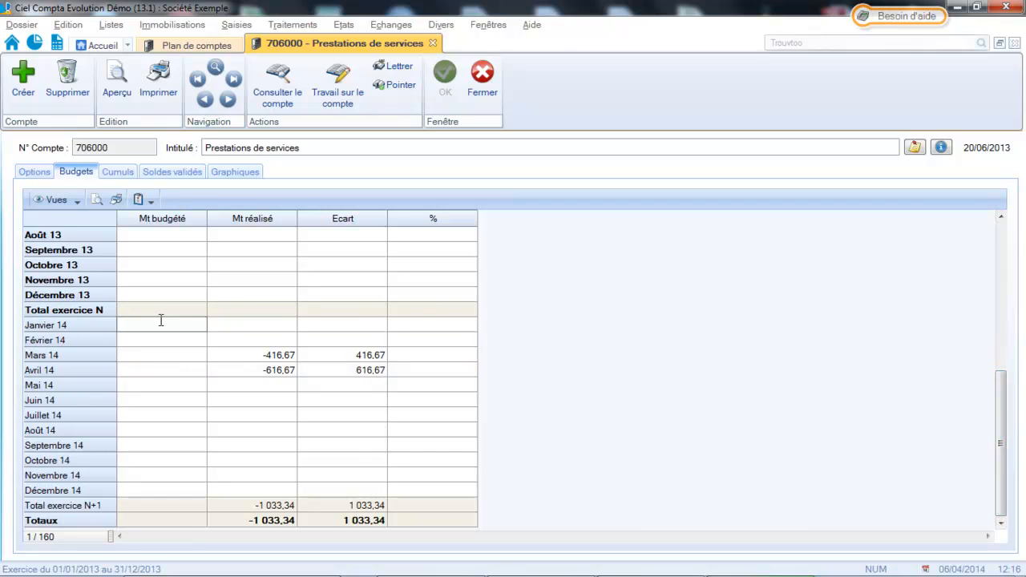
{"action": "type", "text": "2 500"}
{"action": "key", "text": "Return"}
{"action": "type", "text": "3"}
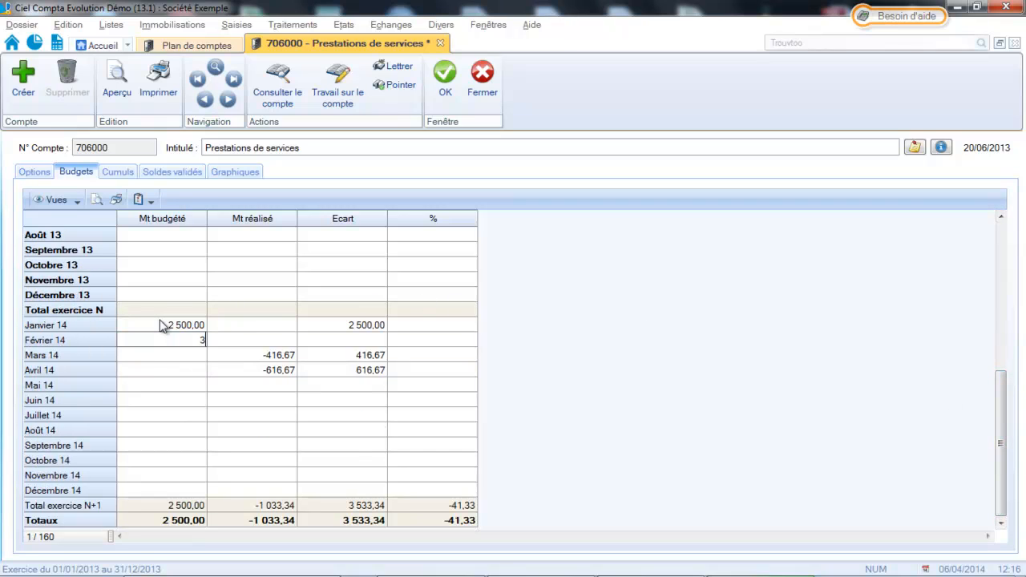
{"action": "type", "text": " 0000"}
{"action": "key", "text": "Return"}
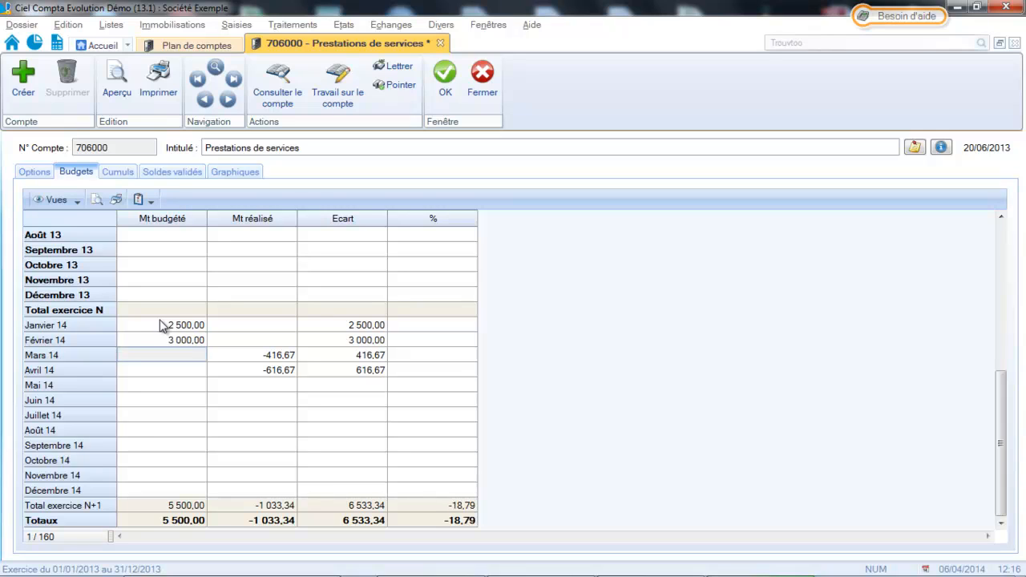
{"action": "type", "text": "2500"}
{"action": "key", "text": "Return"}
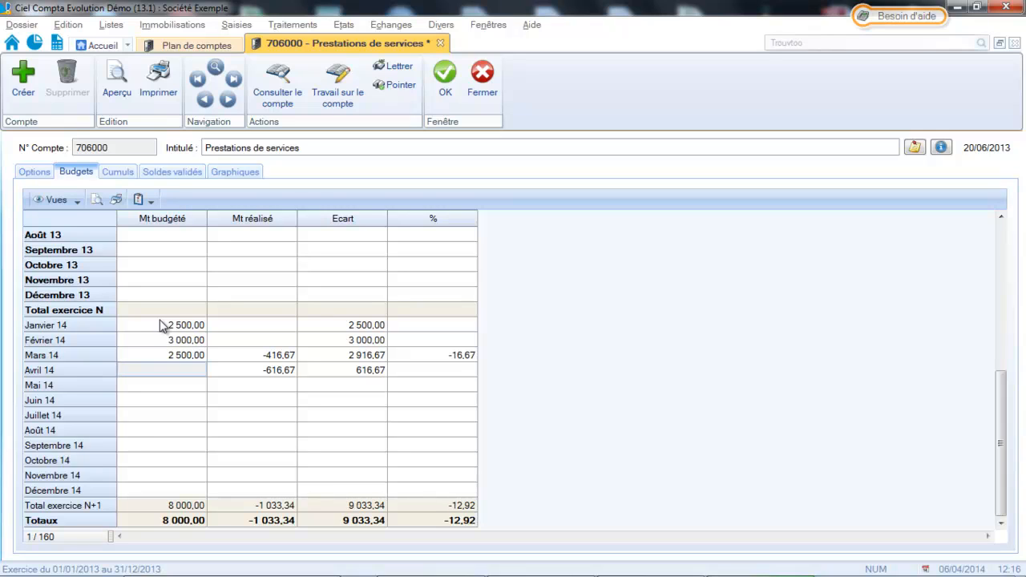
{"action": "left_click", "coordinate": [446, 95]}
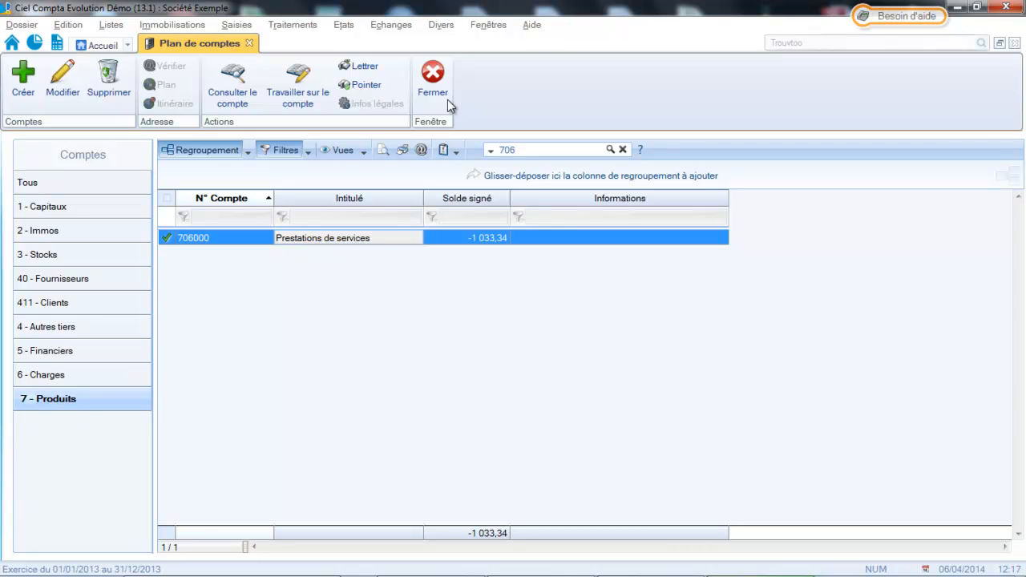
Close the chart of accounts and delete the existing FG Frais généraux forecast from the list of prévisions.
{"action": "left_click", "coordinate": [435, 92]}
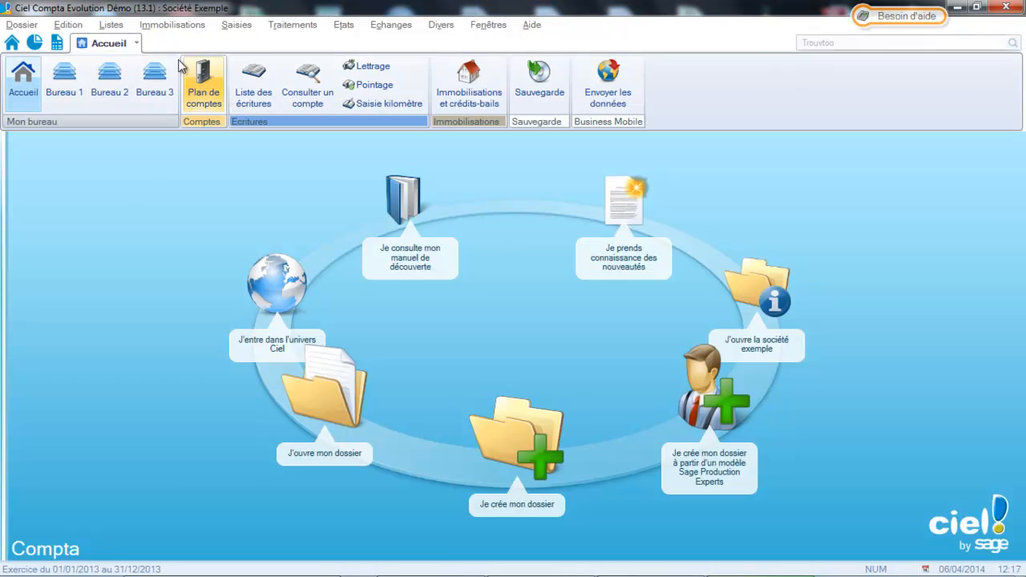
{"action": "left_click", "coordinate": [111, 26]}
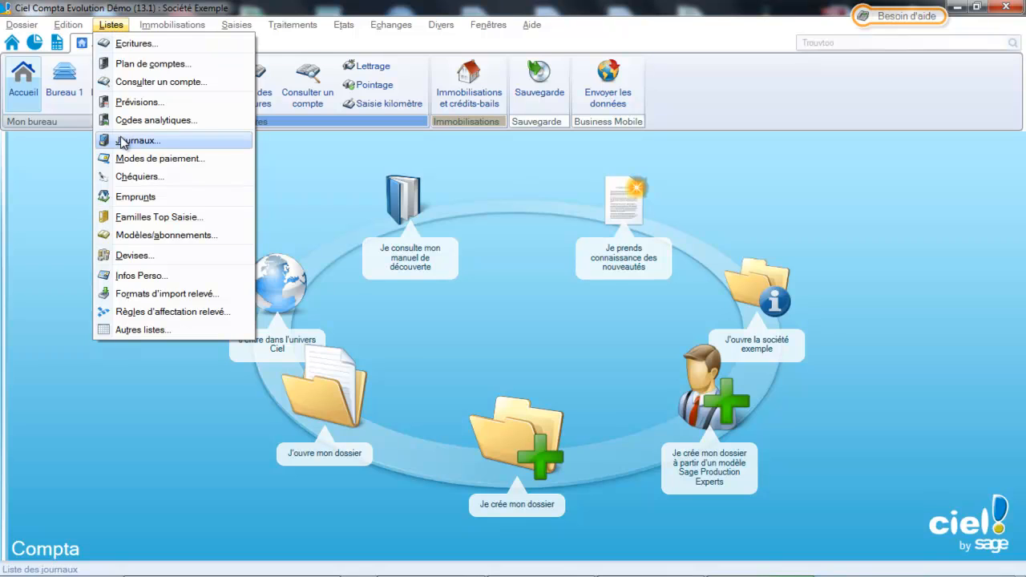
{"action": "left_click", "coordinate": [140, 102]}
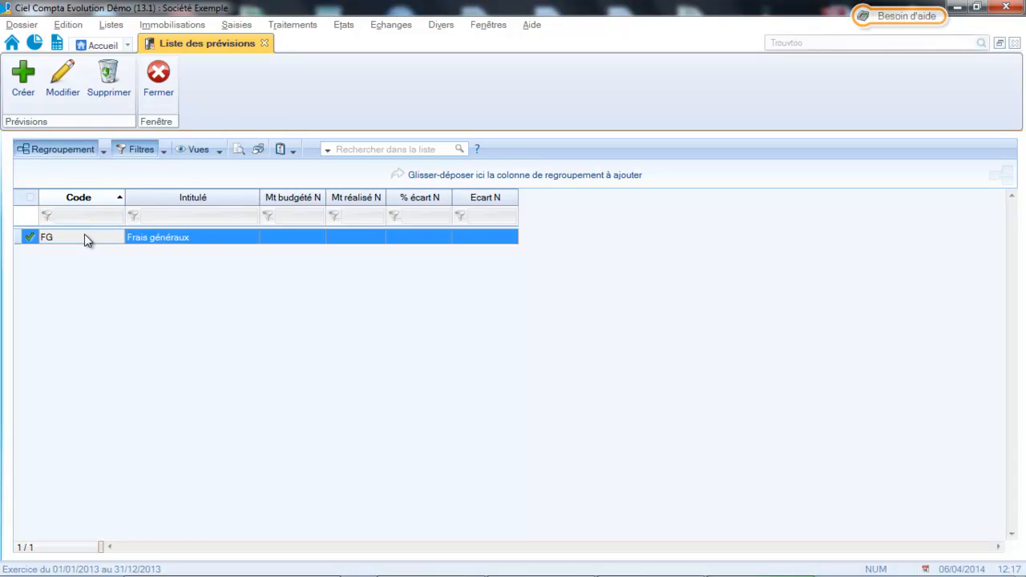
{"action": "left_click", "coordinate": [113, 79]}
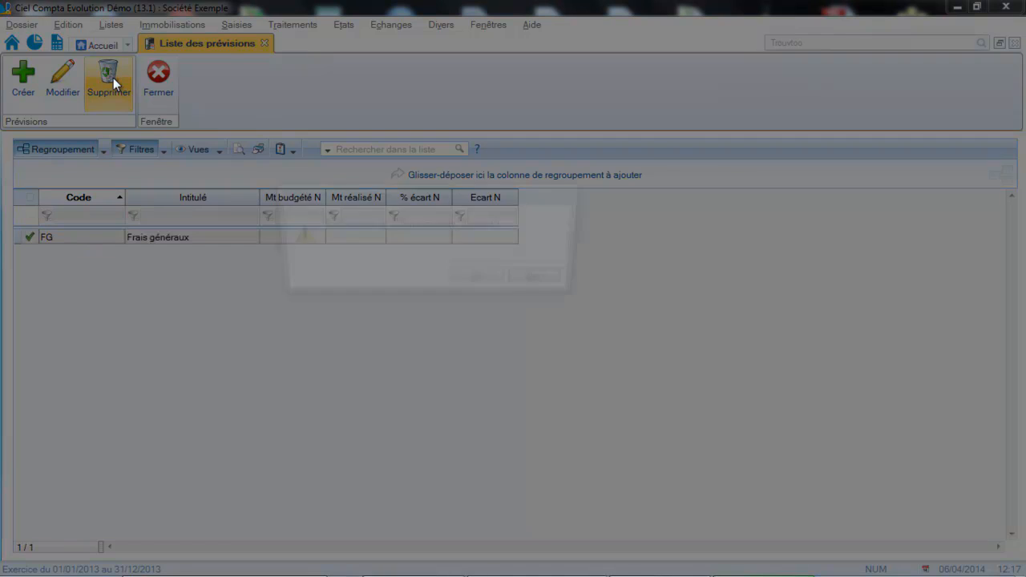
{"action": "left_click", "coordinate": [465, 284]}
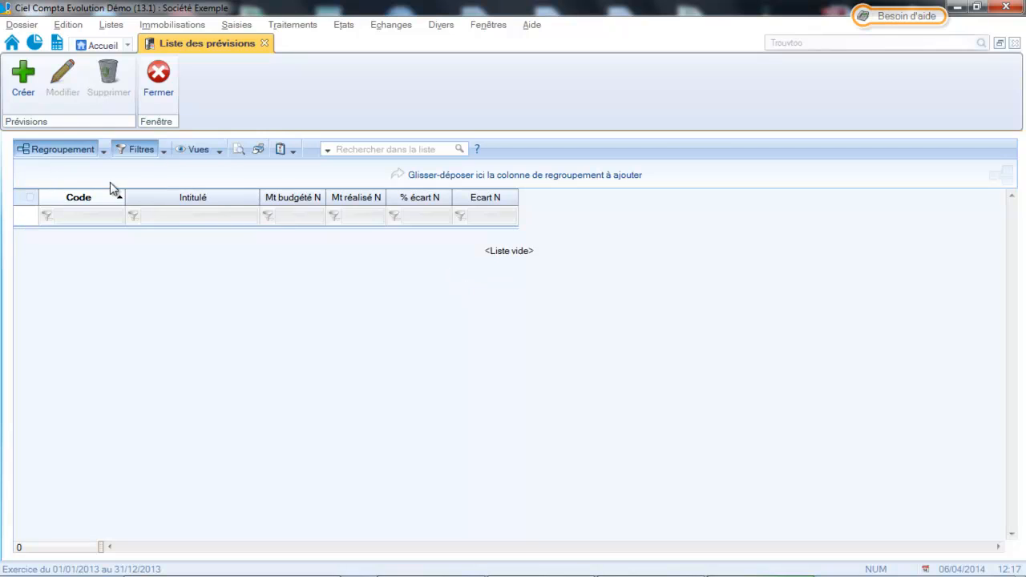
Create a new prévision with the code FG and the title Frais généraux.
{"action": "left_click", "coordinate": [17, 77]}
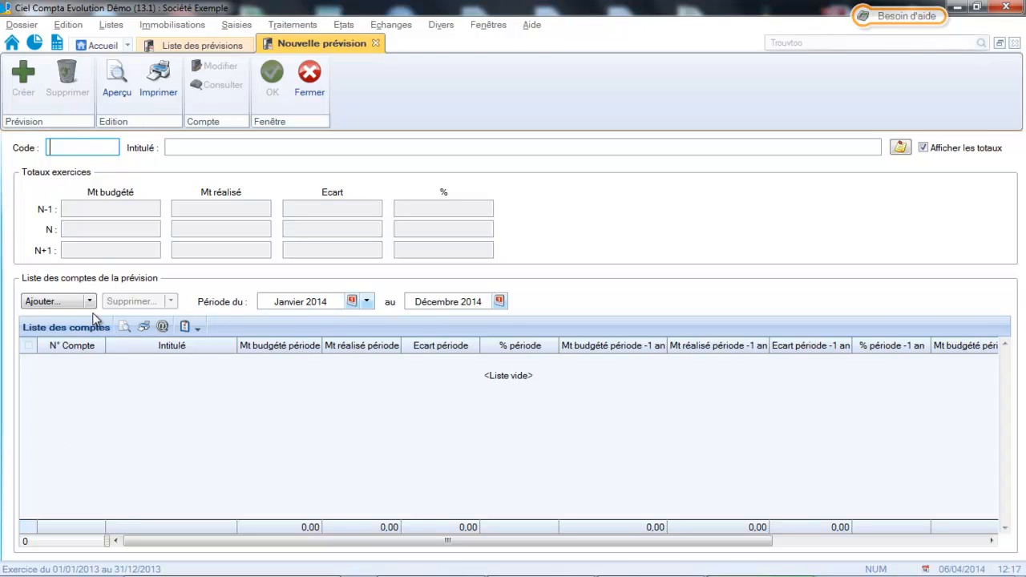
{"action": "type", "text": "f"}
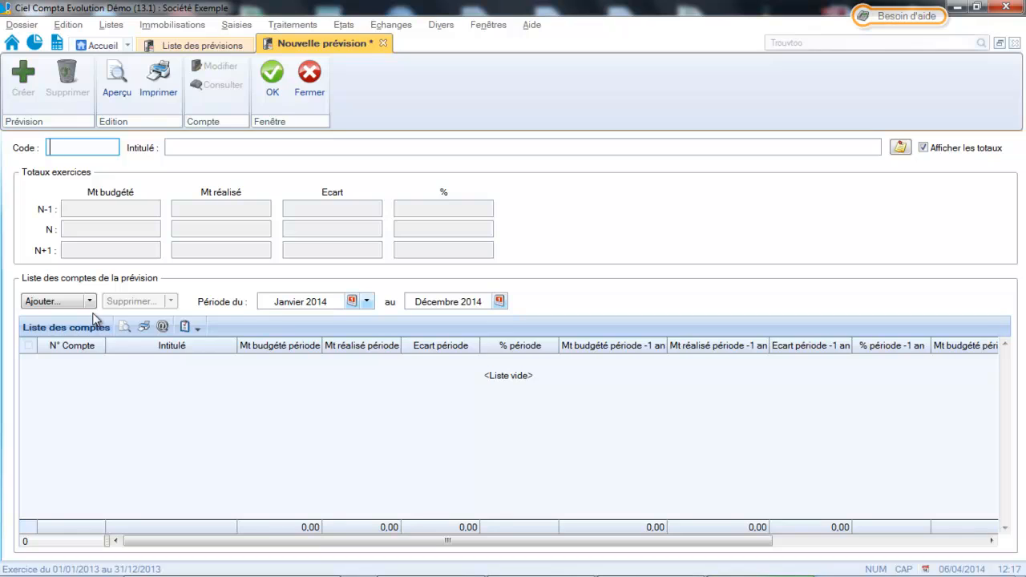
{"action": "type", "text": "g"}
{"action": "key", "text": "Tab"}
{"action": "type", "text": "Fr"}
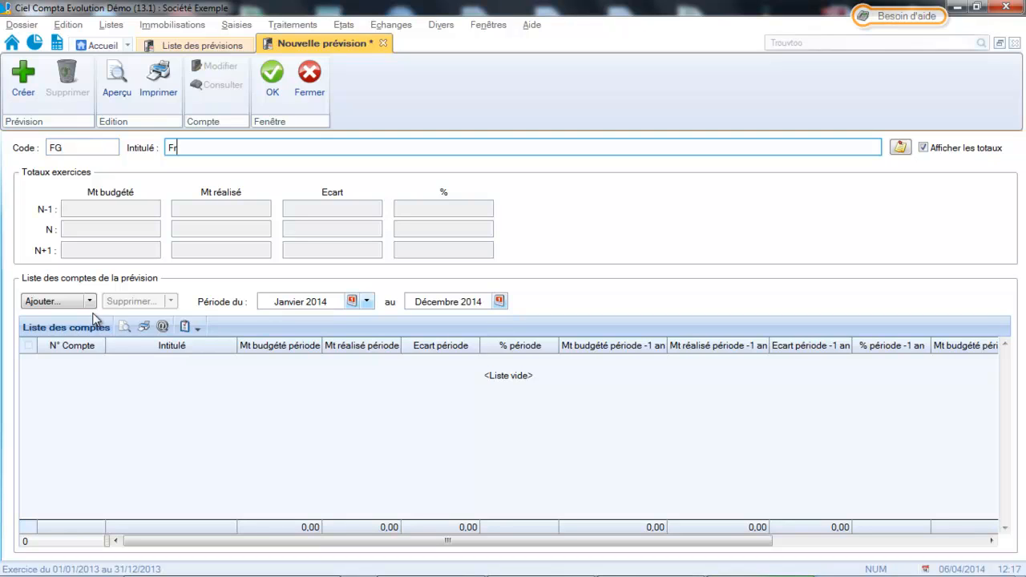
{"action": "type", "text": "ais généraux"}
{"action": "key", "text": "Tab"}
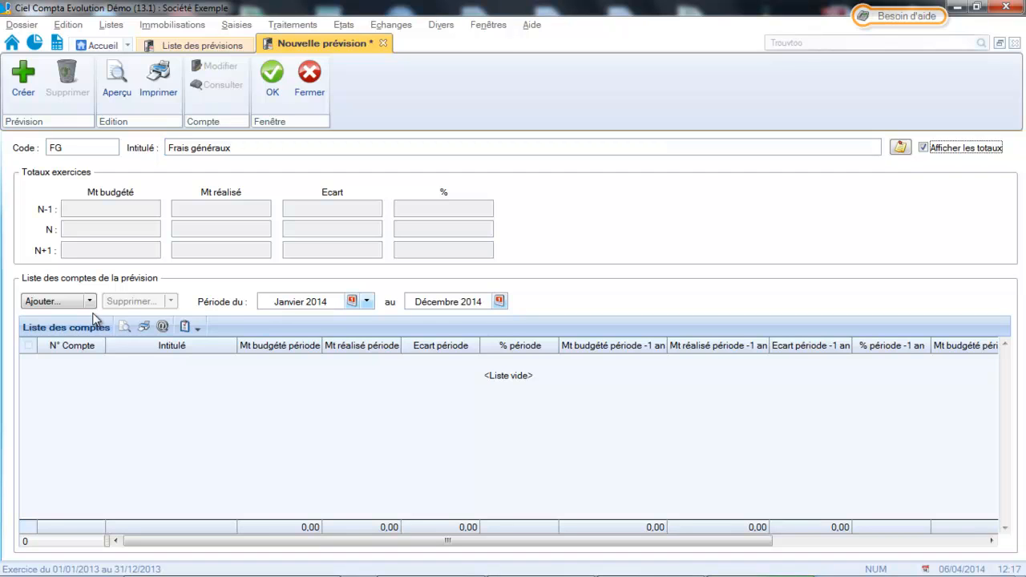
Search the accounts for 606 and add account 606100 Fournitures non stock. eau, énergie to the FG forecast.
{"action": "left_click", "coordinate": [49, 306]}
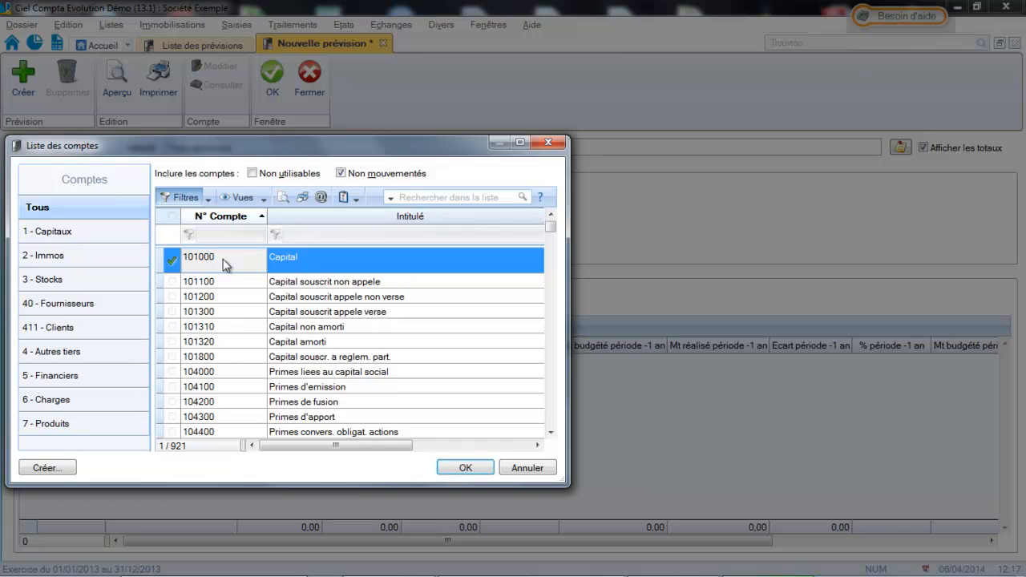
{"action": "left_click", "coordinate": [420, 198]}
{"action": "type", "text": "606"}
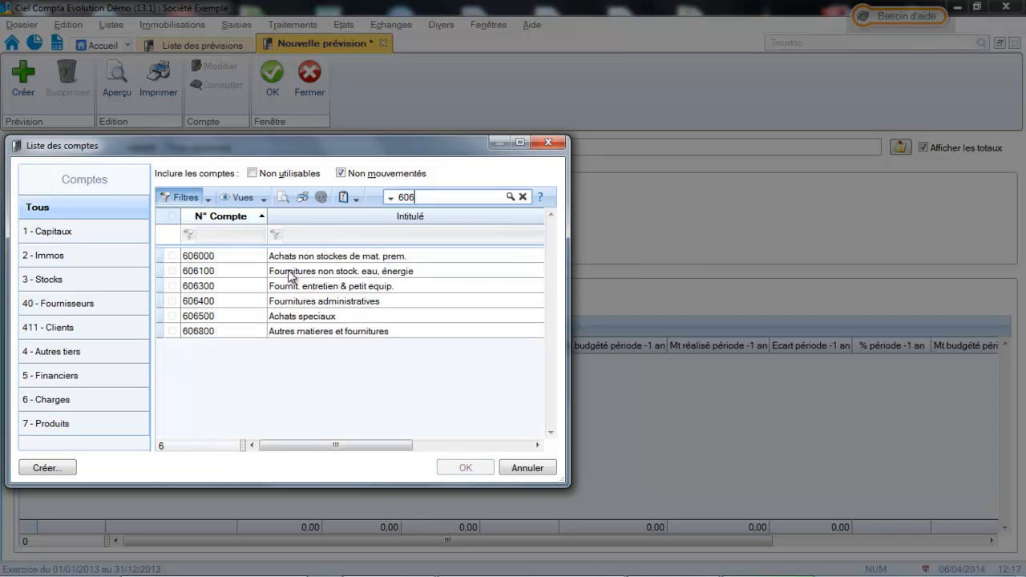
{"action": "double_click", "coordinate": [289, 273]}
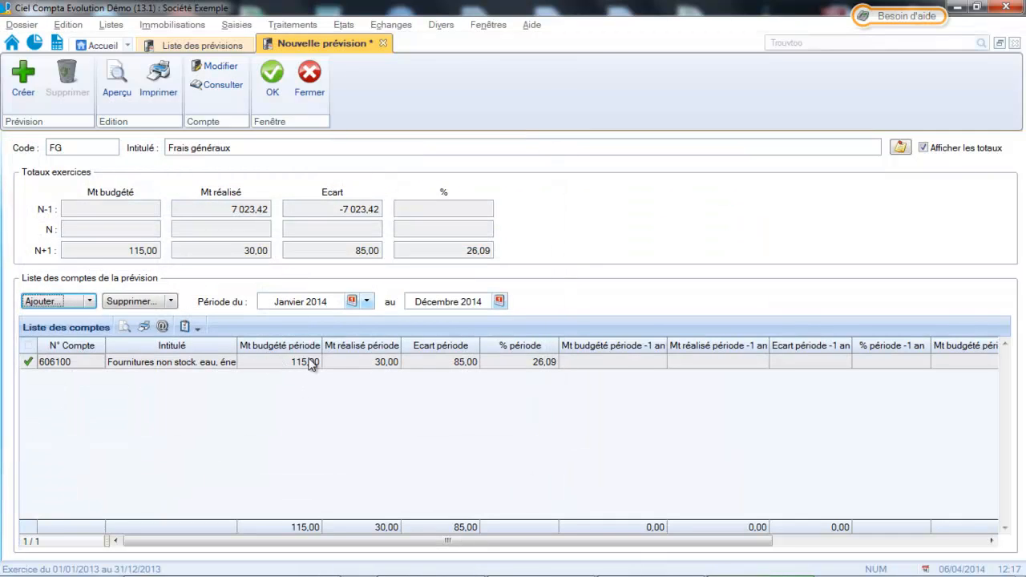
Set the end of the forecast's account period to Janvier 2014.
{"action": "left_click", "coordinate": [500, 301]}
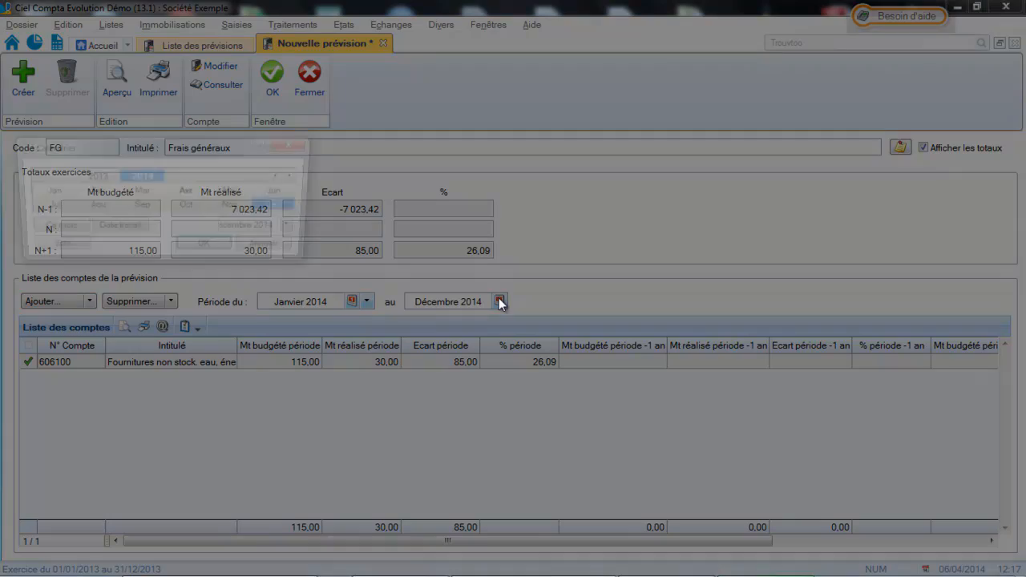
{"action": "left_click", "coordinate": [48, 195]}
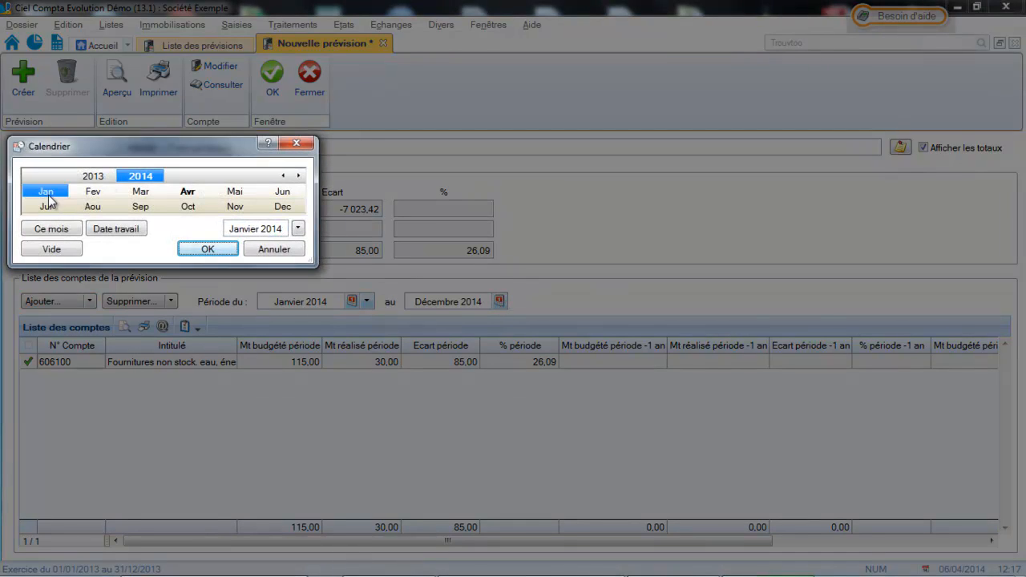
{"action": "left_click", "coordinate": [207, 249]}
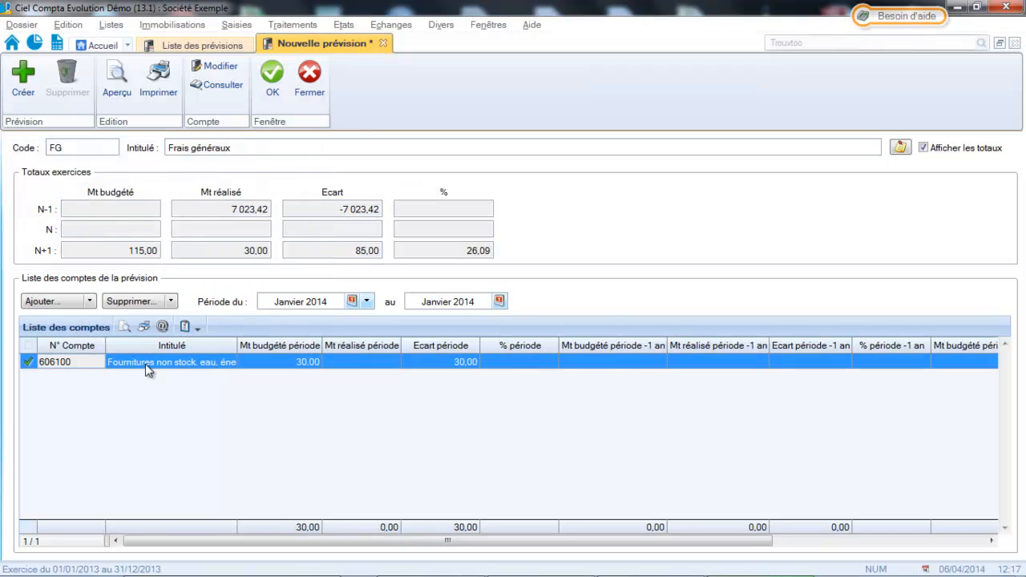
Search the accounts for 613 and add account 613200 Locations immobilieres to the FG forecast.
{"action": "left_click", "coordinate": [49, 301]}
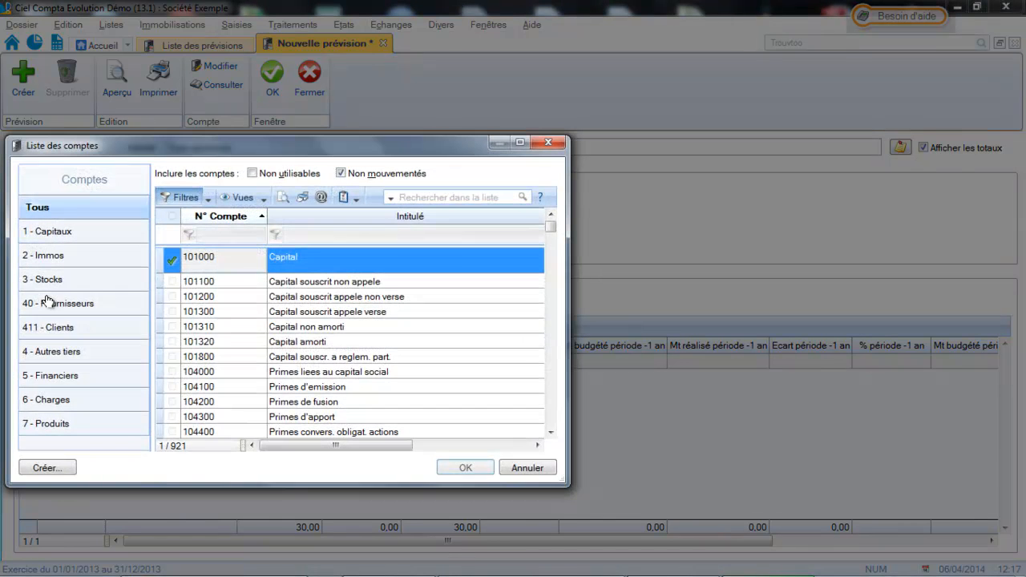
{"action": "left_click", "coordinate": [441, 198]}
{"action": "type", "text": "63"}
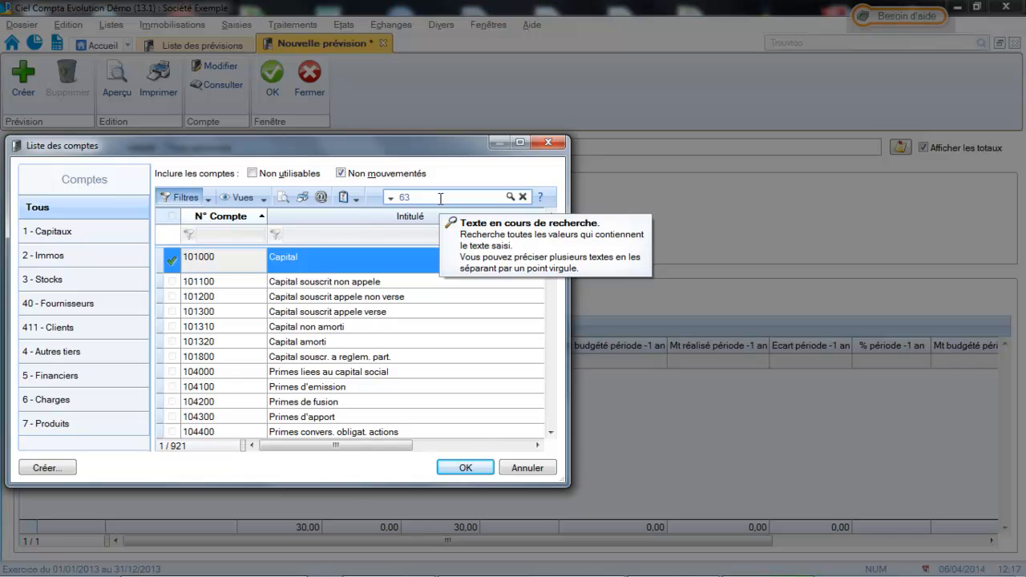
{"action": "key", "text": "BackSpace"}
{"action": "type", "text": "1"}
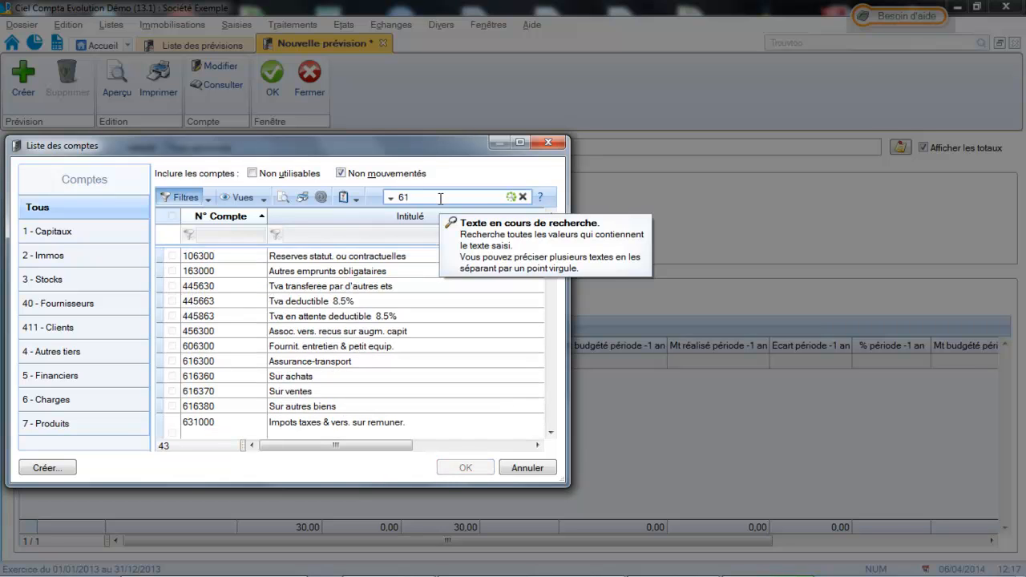
{"action": "type", "text": "3"}
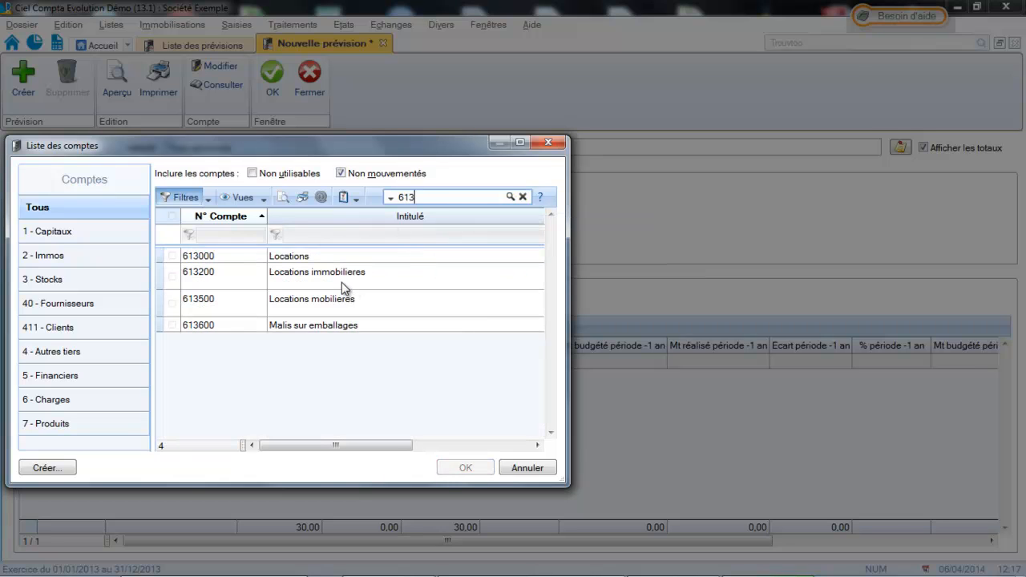
{"action": "double_click", "coordinate": [341, 283]}
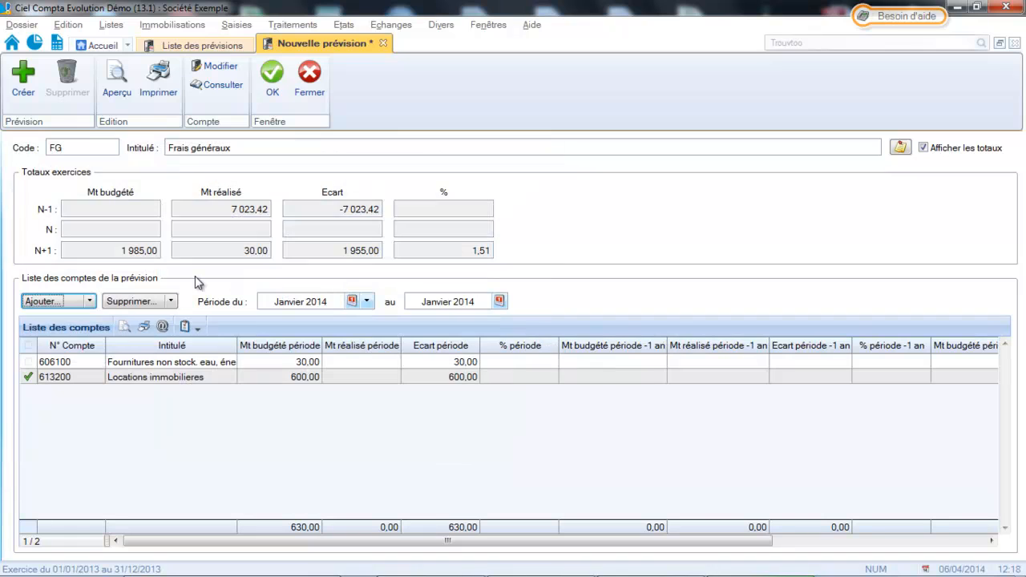
Search the accounts for 626 and add account 626000 Frais postaux et de télécomm. to the FG forecast.
{"action": "left_click", "coordinate": [44, 301]}
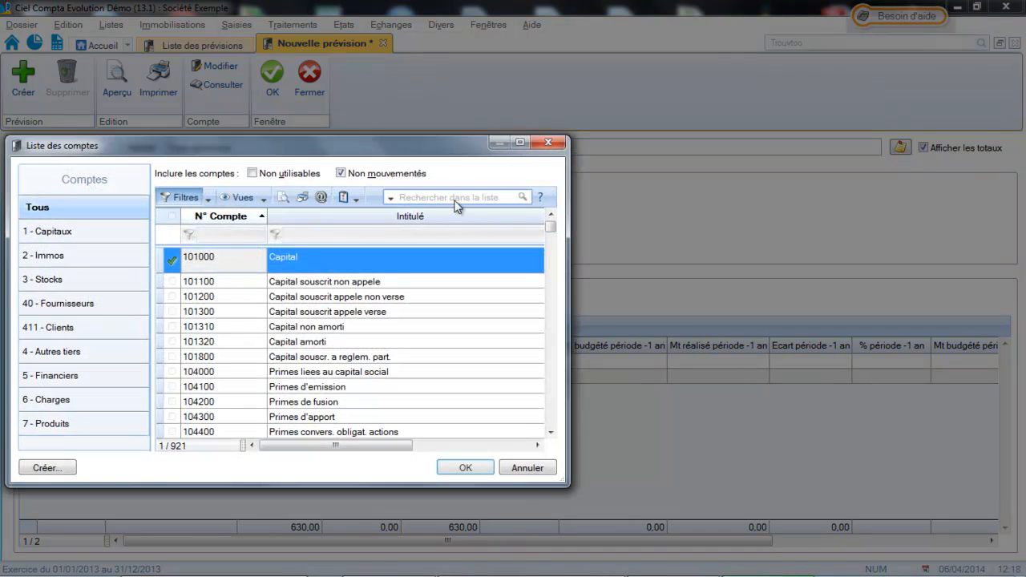
{"action": "left_click", "coordinate": [459, 198]}
{"action": "type", "text": "626"}
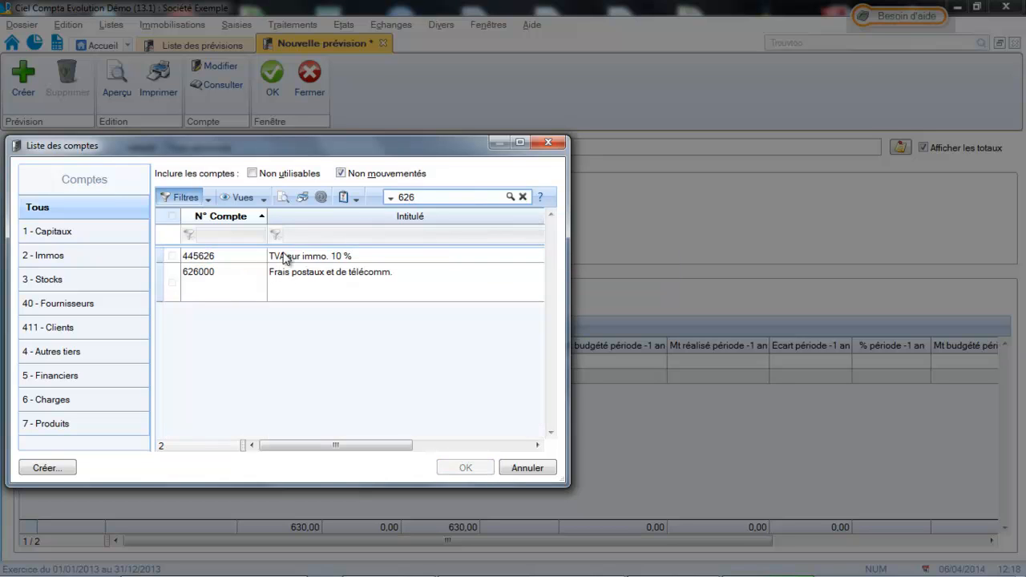
{"action": "double_click", "coordinate": [240, 273]}
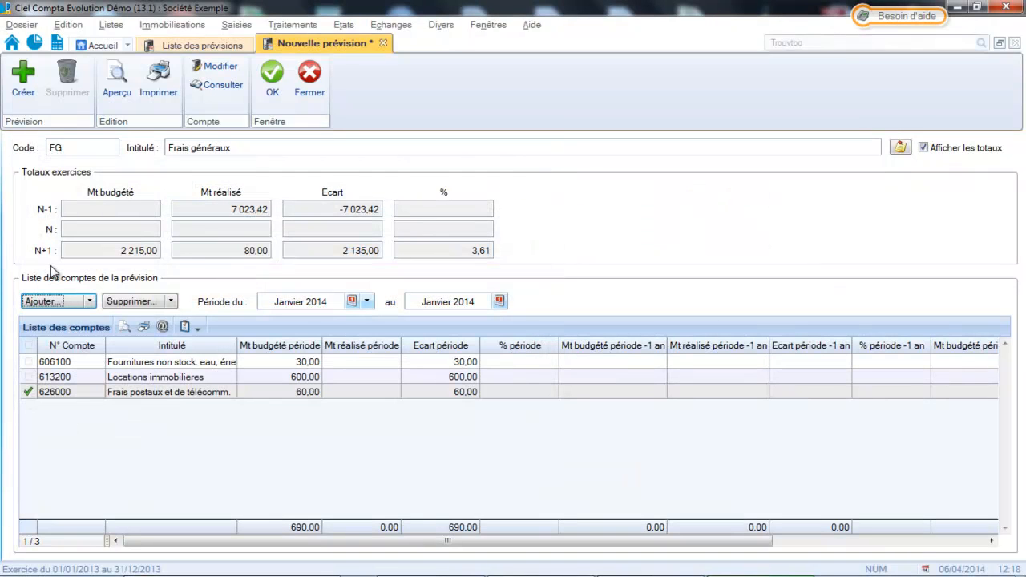
Search the accounts for 616 and add account 616000 Primes d'assurance to the FG forecast.
{"action": "left_click", "coordinate": [49, 301]}
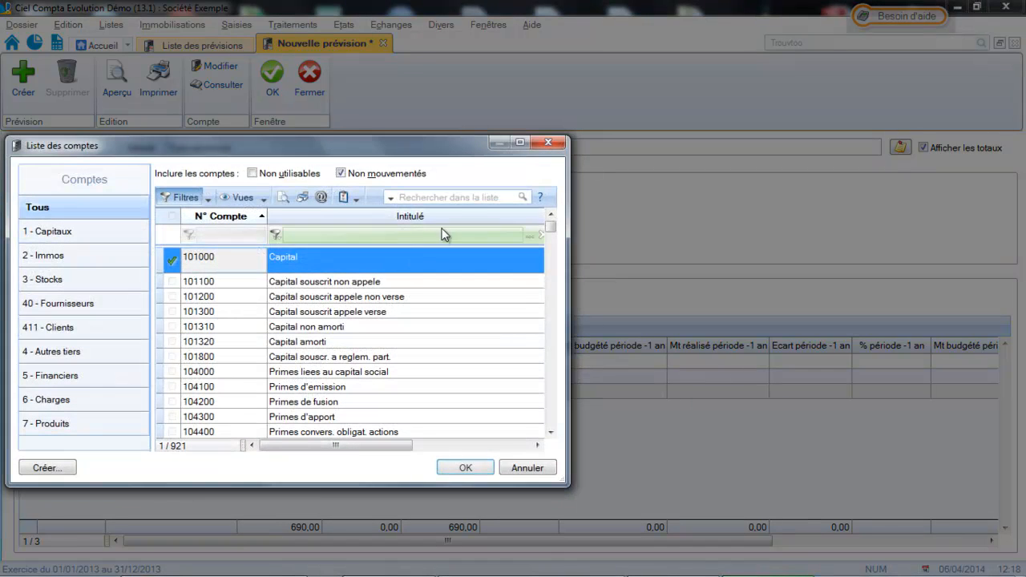
{"action": "left_click", "coordinate": [464, 198]}
{"action": "type", "text": "61"}
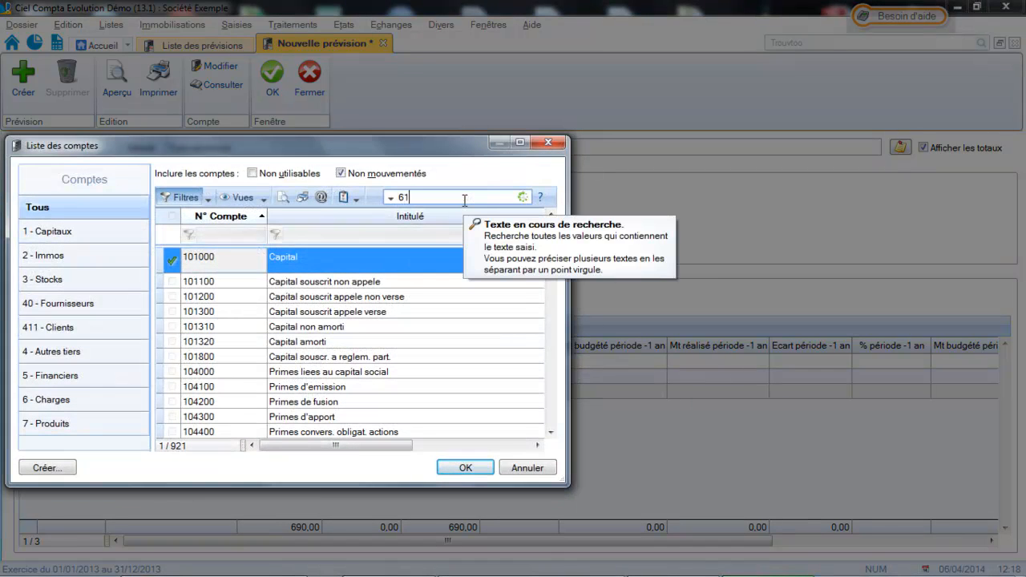
{"action": "type", "text": "6"}
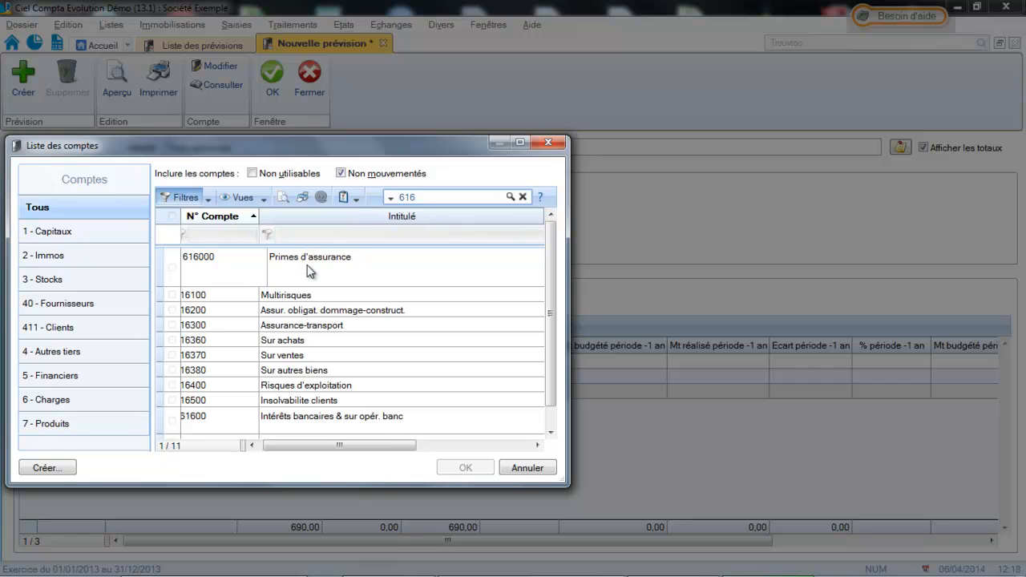
{"action": "double_click", "coordinate": [311, 267]}
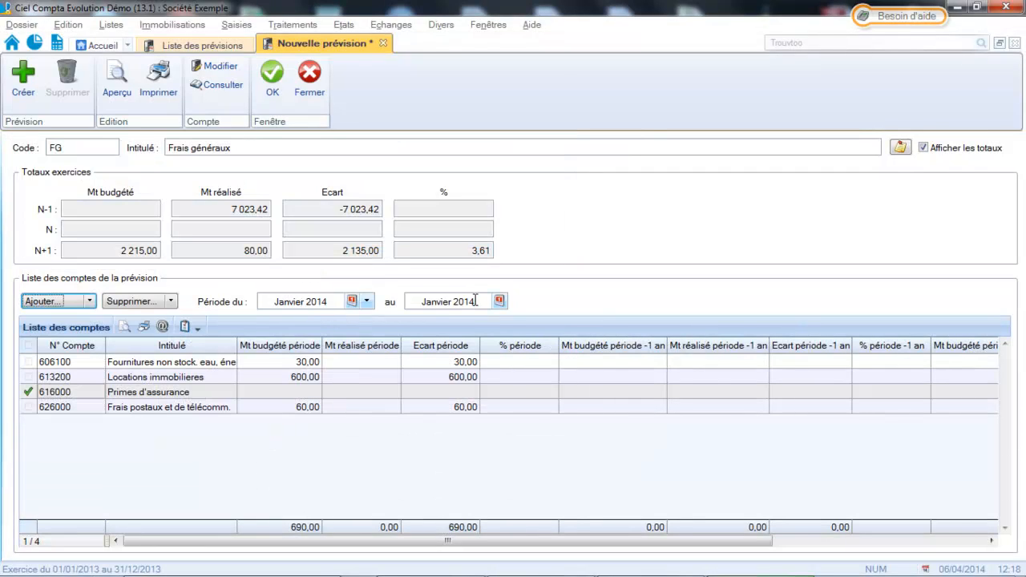
Set the end of the forecast's account period to Décembre 2014 and save the FG forecast.
{"action": "left_click", "coordinate": [499, 301]}
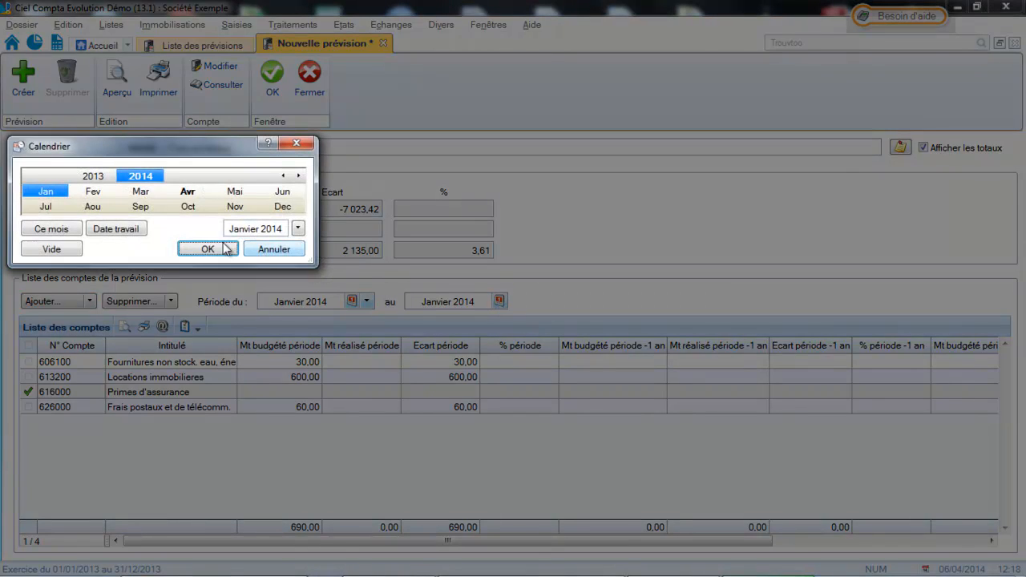
{"action": "left_click", "coordinate": [285, 207]}
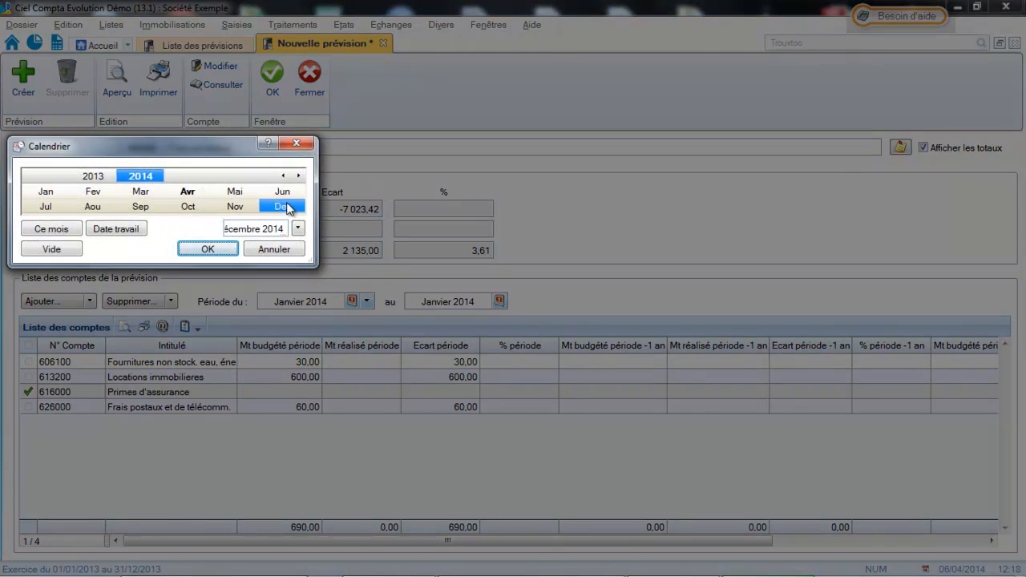
{"action": "left_click", "coordinate": [206, 250]}
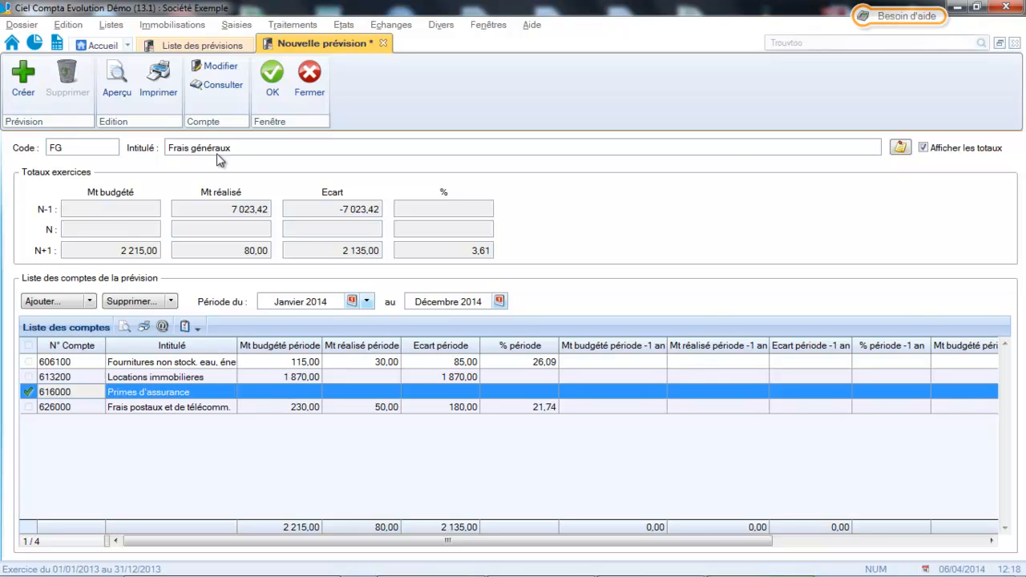
{"action": "left_click", "coordinate": [272, 88]}
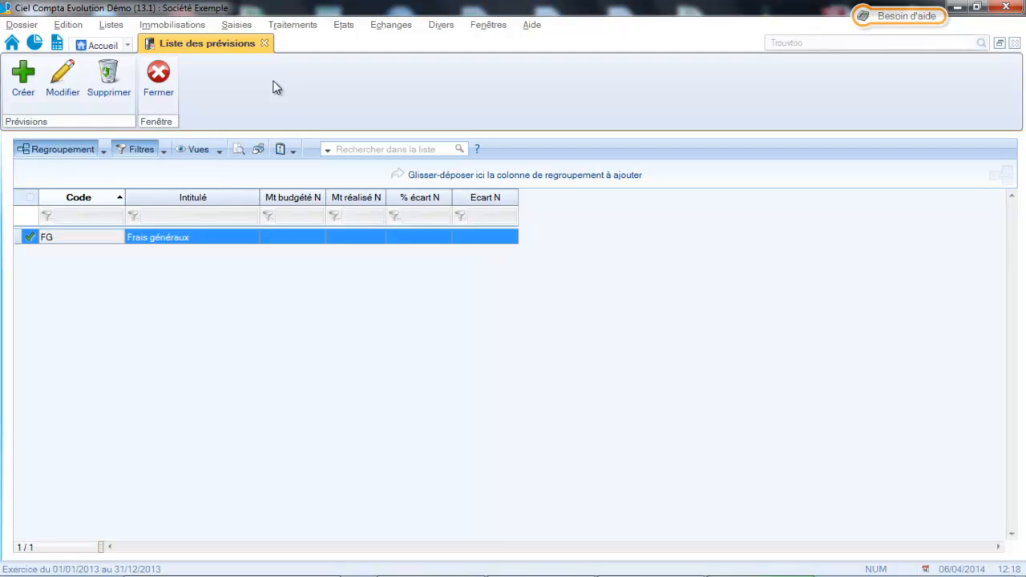
Create a new prévision with the code VT and the title Vente.
{"action": "left_click", "coordinate": [30, 85]}
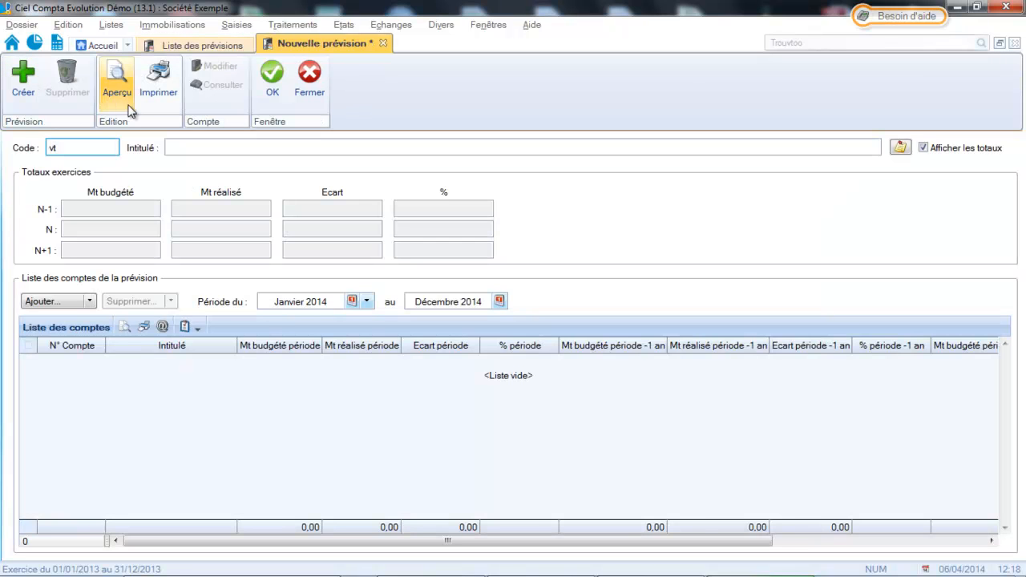
{"action": "key", "text": "Caps_Lock"}
{"action": "type", "text": "VT"}
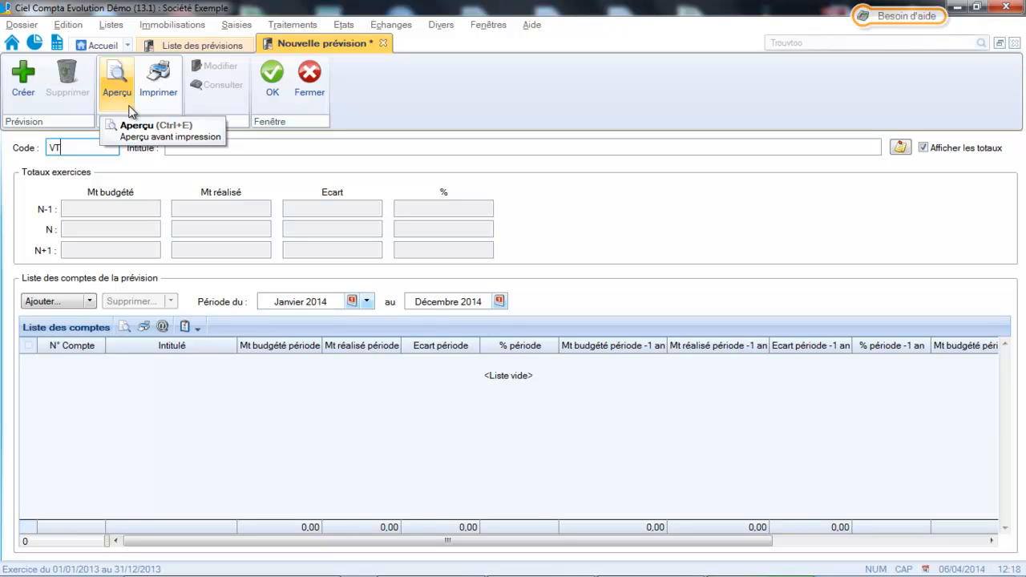
{"action": "left_click", "coordinate": [232, 146]}
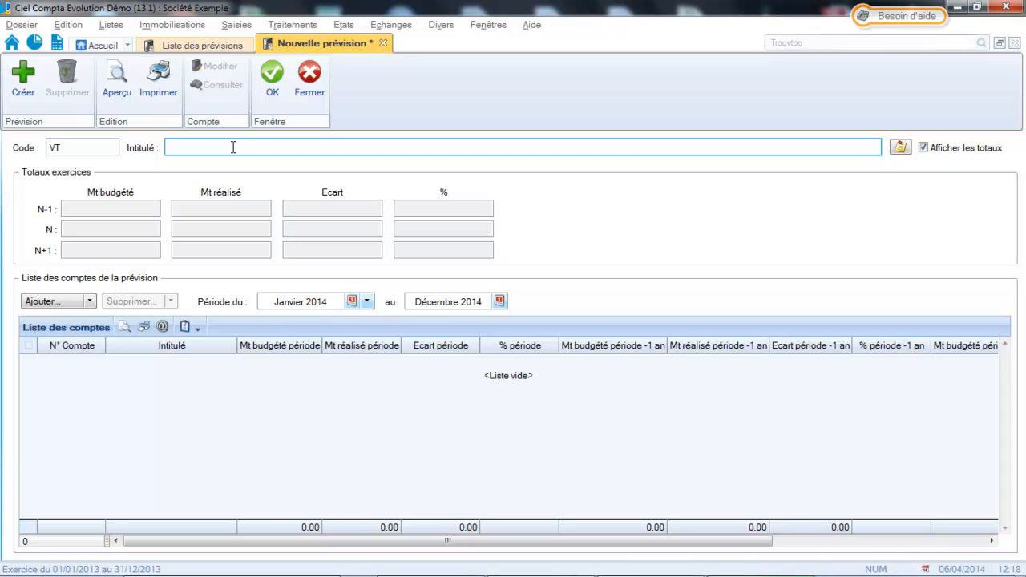
{"action": "type", "text": "Vente"}
{"action": "key", "text": "Tab"}
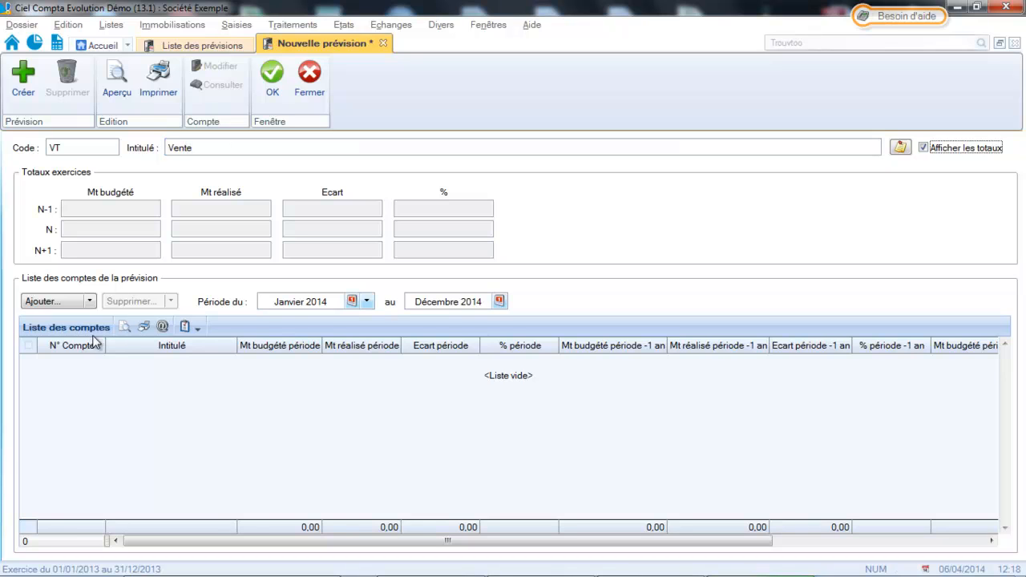
Add account 706000 Prestations de services to the VT forecast by searching for 706, and save the forecast.
{"action": "left_click", "coordinate": [46, 302]}
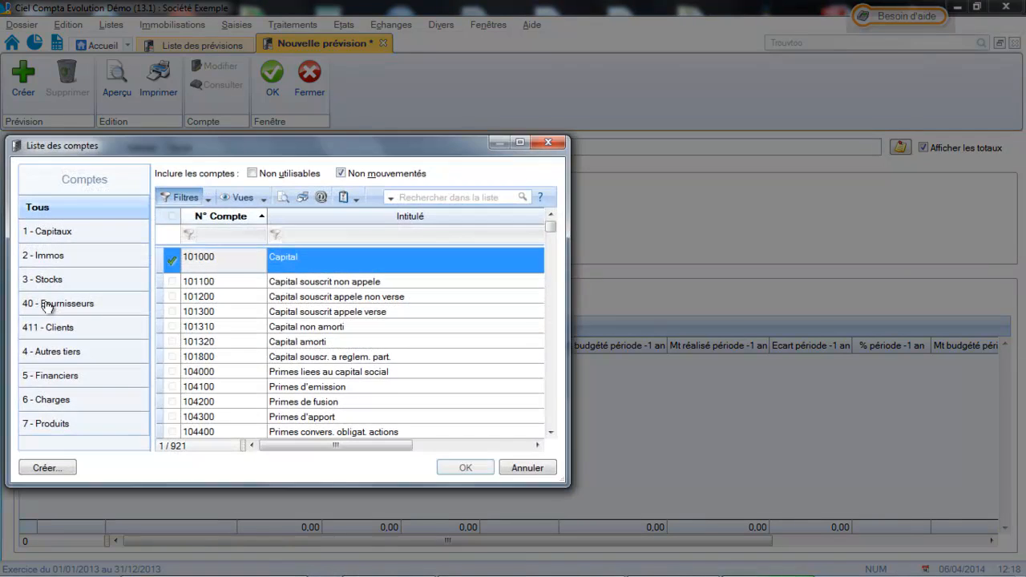
{"action": "left_click", "coordinate": [437, 197]}
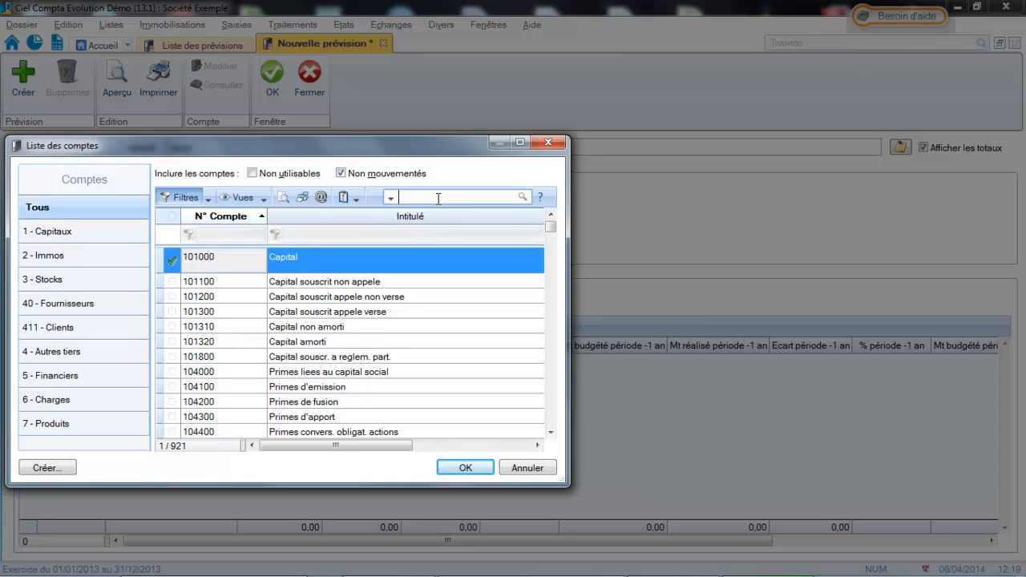
{"action": "type", "text": "706"}
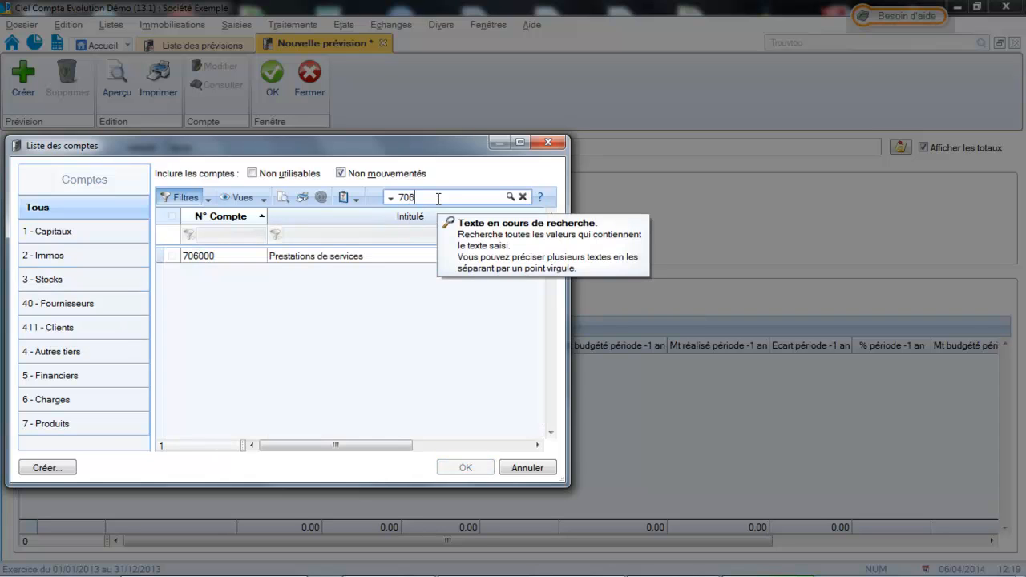
{"action": "left_click", "coordinate": [325, 255]}
{"action": "double_click", "coordinate": [325, 255]}
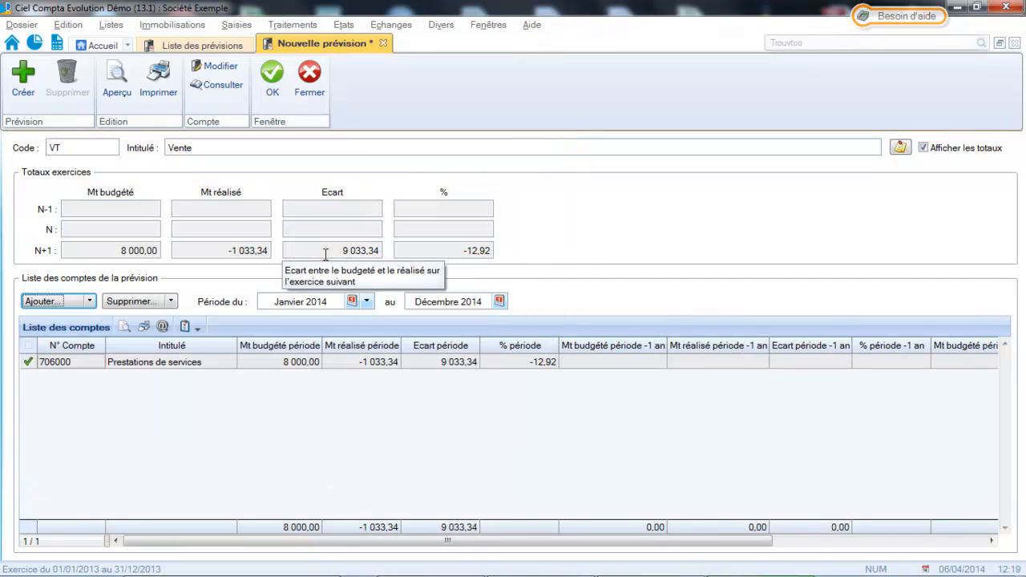
{"action": "key", "text": "Tab"}
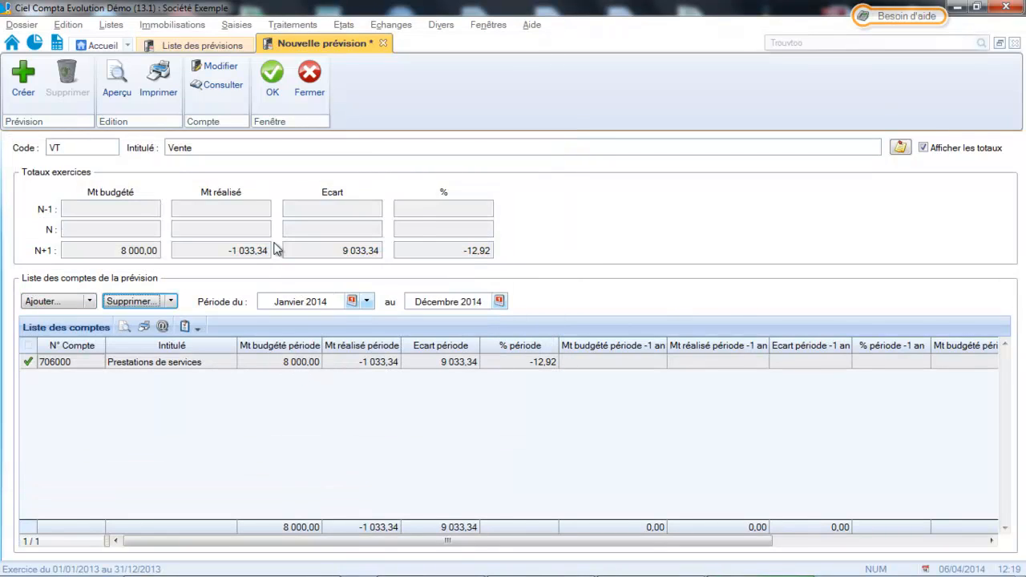
{"action": "left_click", "coordinate": [271, 80]}
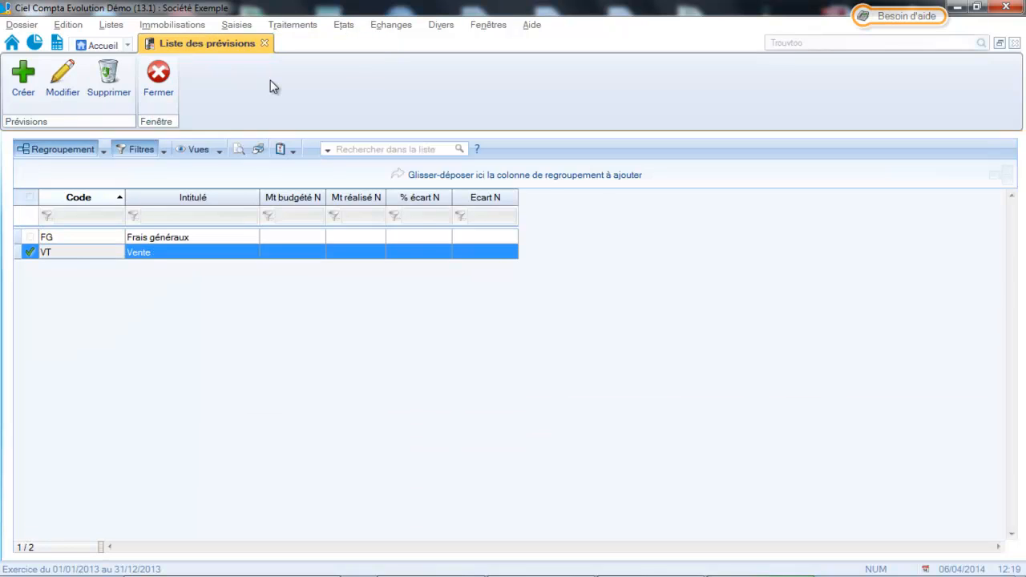
Start a new standard entry (Saisie standard) and set its journal to HA Achats.
{"action": "left_click", "coordinate": [237, 25]}
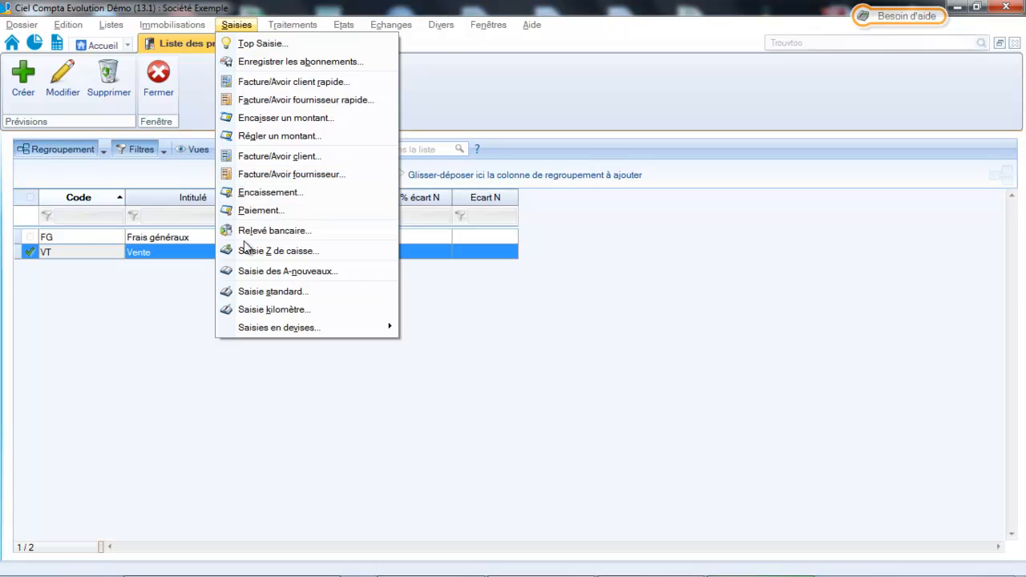
{"action": "left_click", "coordinate": [257, 292]}
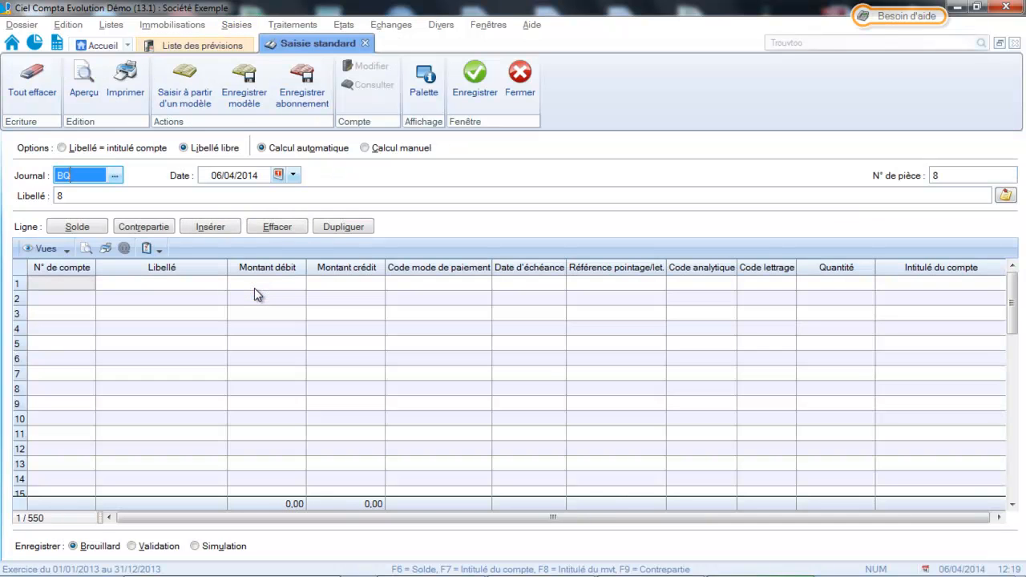
{"action": "left_click", "coordinate": [116, 175]}
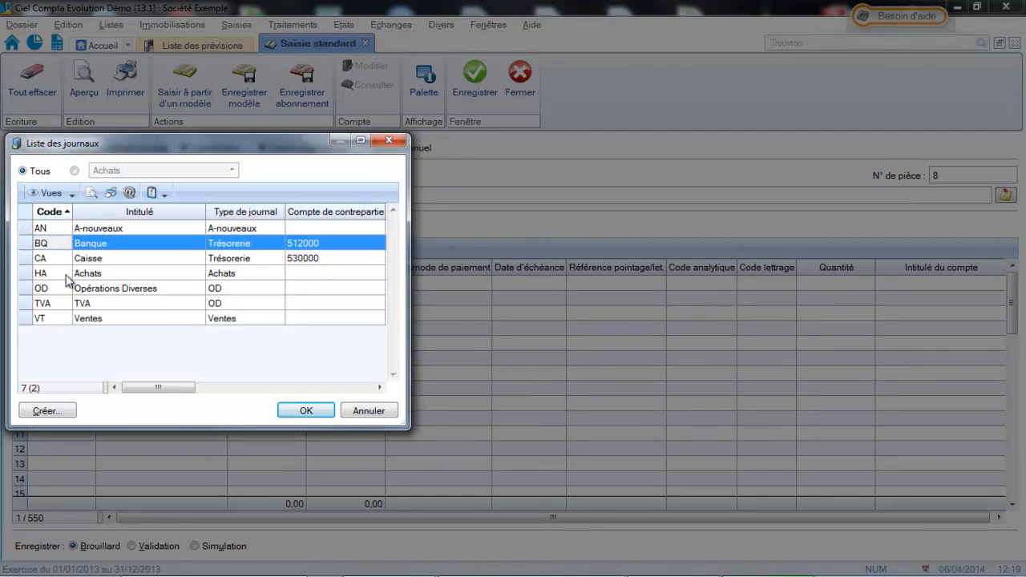
{"action": "left_click", "coordinate": [64, 275]}
{"action": "left_click", "coordinate": [319, 413]}
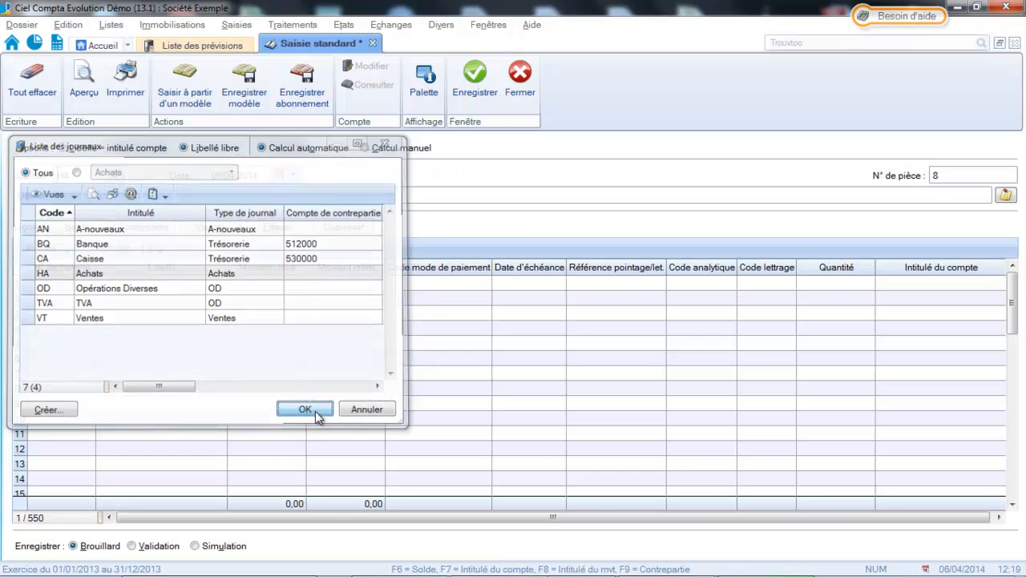
Label the purchase entry Location janvier and assign account 613200 Locations immobilieres to its first line.
{"action": "left_click", "coordinate": [85, 196]}
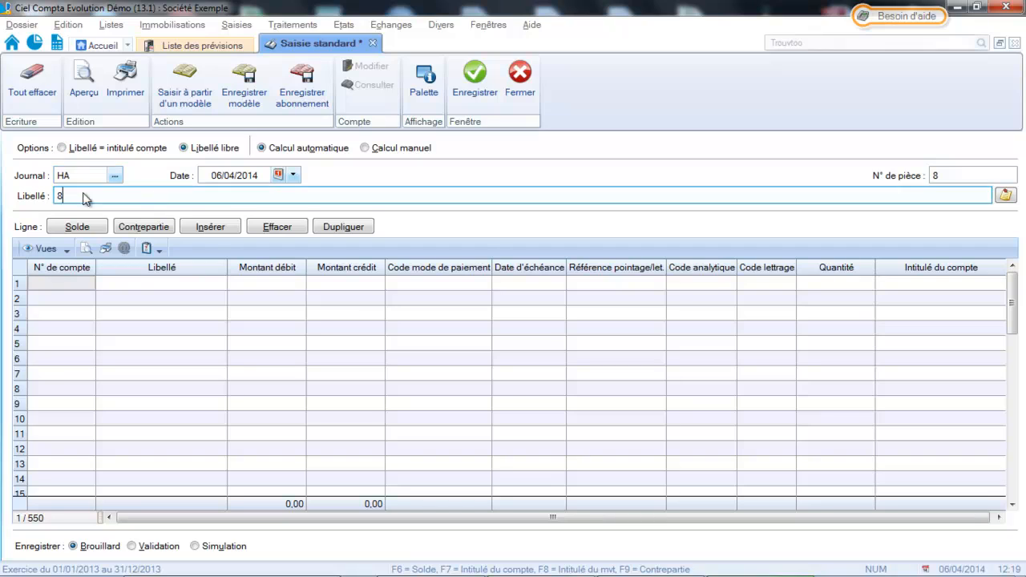
{"action": "type", "text": "Loca"}
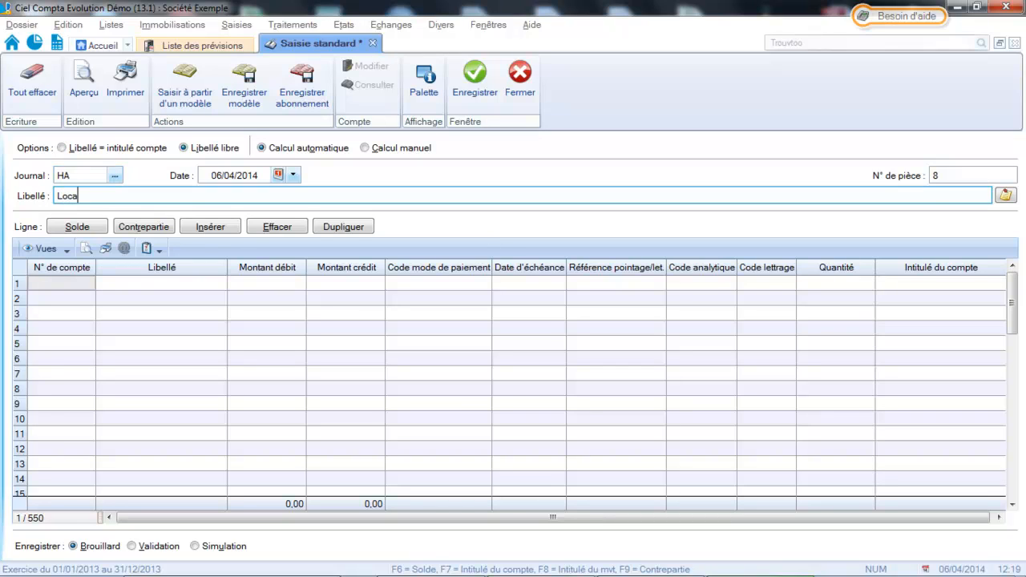
{"action": "type", "text": "tion janvier"}
{"action": "key", "text": "Tab"}
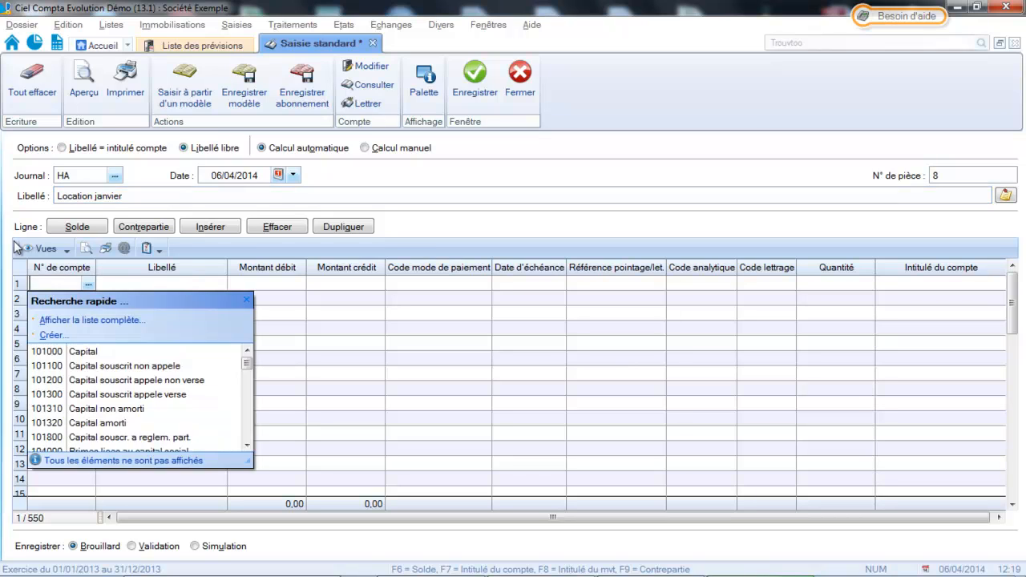
{"action": "type", "text": "613000"}
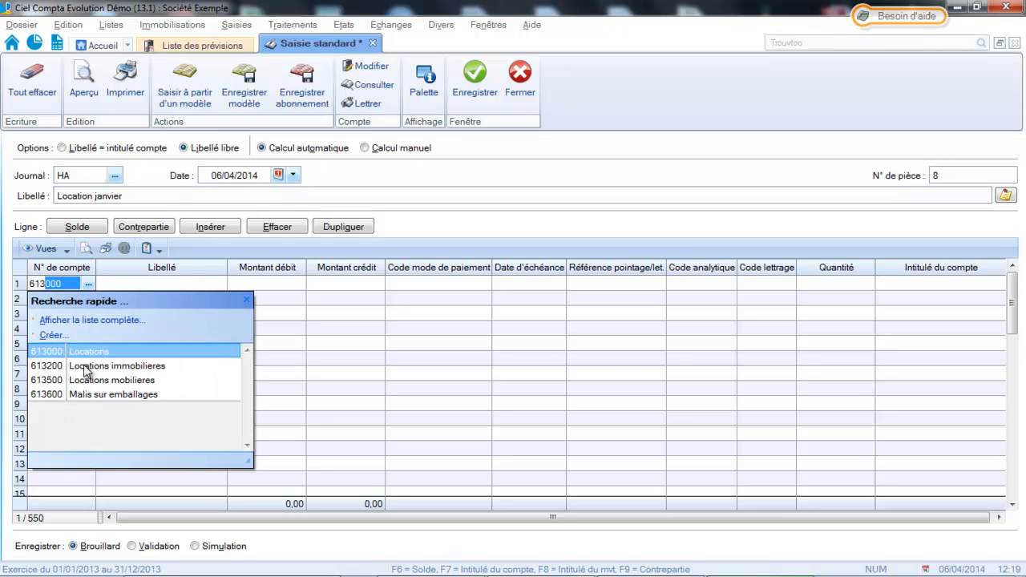
{"action": "left_click", "coordinate": [87, 368]}
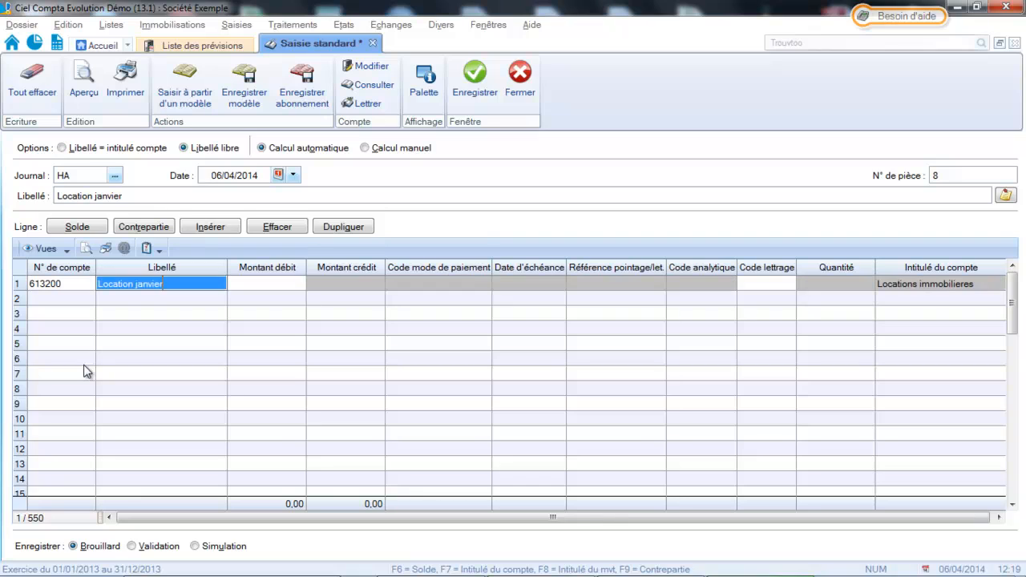
Enter a debit of 800 on the Locations immobilieres line and let the deductible VAT line be generated.
{"action": "key", "text": "Tab"}
{"action": "type", "text": "8"}
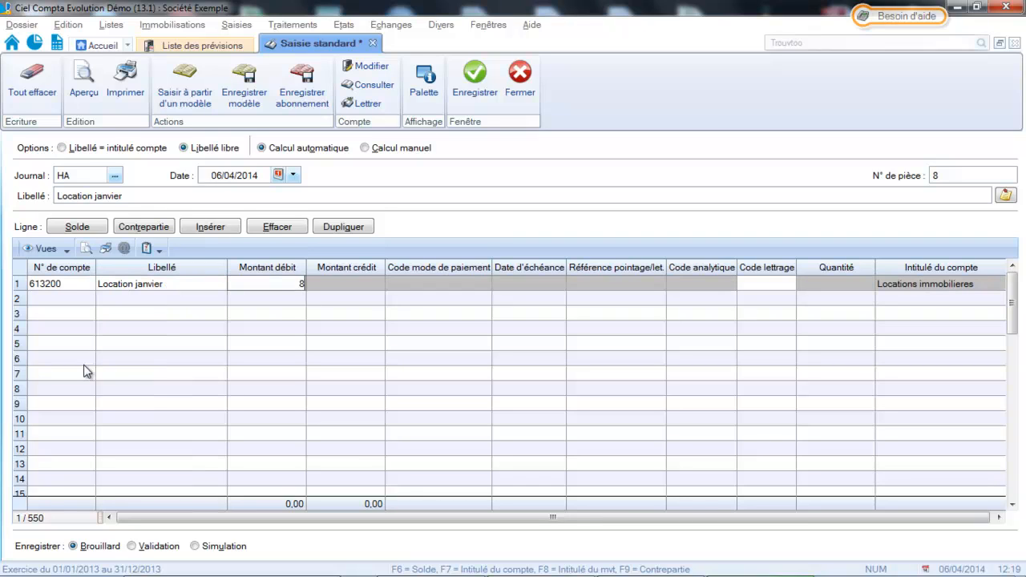
{"action": "type", "text": "00"}
{"action": "key", "text": "Tab"}
{"action": "key", "text": "Tab"}
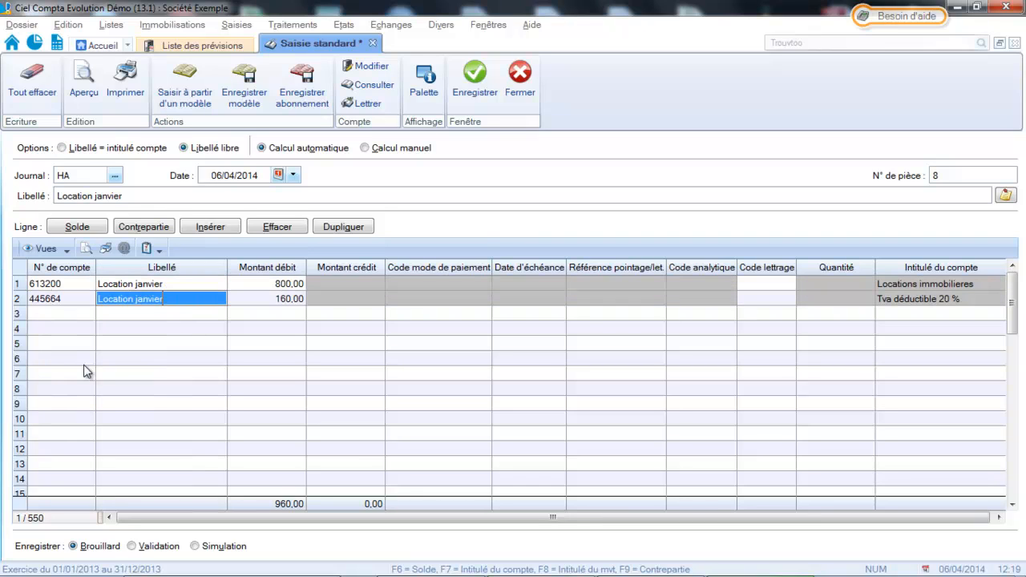
{"action": "key", "text": "Tab"}
Balance the Location janvier entry with supplier account 401100 Ets Moreau on the third line, and save the entry.
{"action": "left_click", "coordinate": [68, 314]}
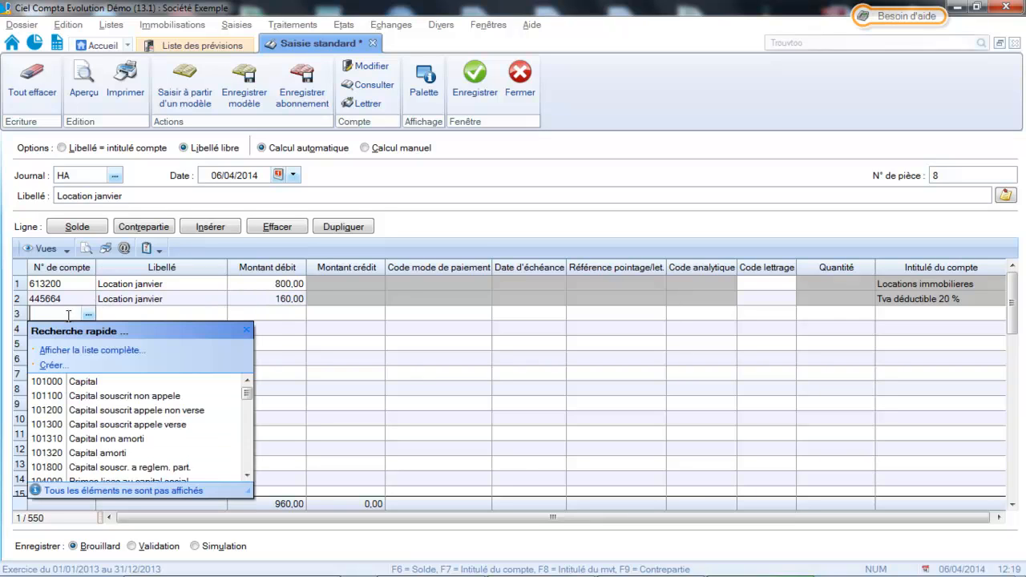
{"action": "type", "text": "401"}
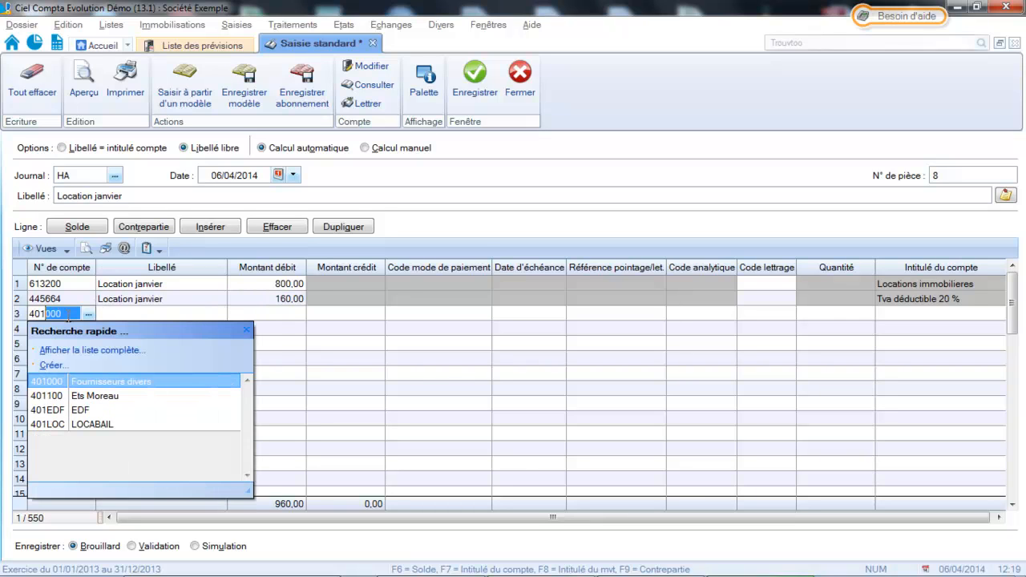
{"action": "left_click", "coordinate": [54, 400]}
{"action": "key", "text": "Tab"}
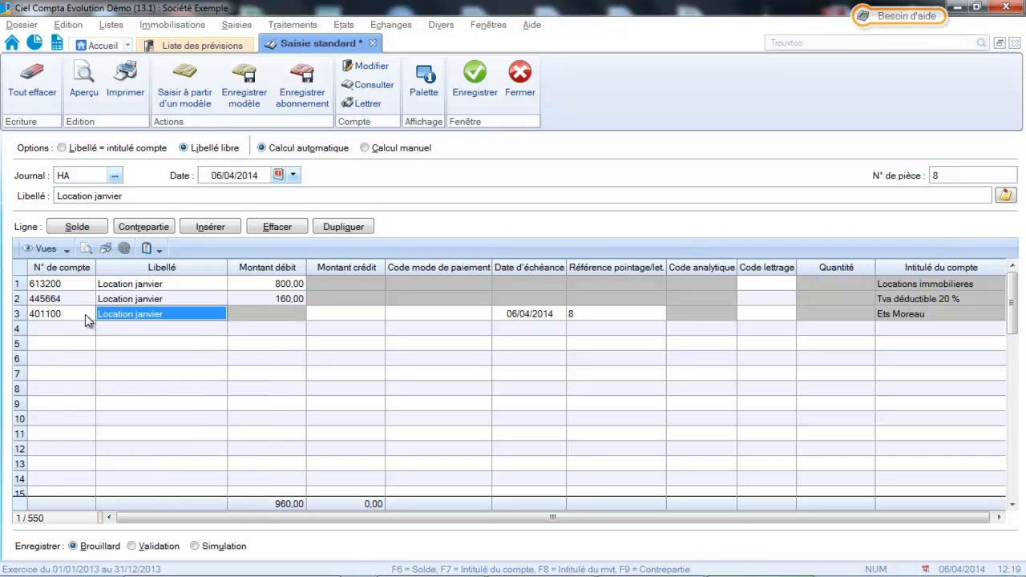
{"action": "left_click", "coordinate": [81, 228]}
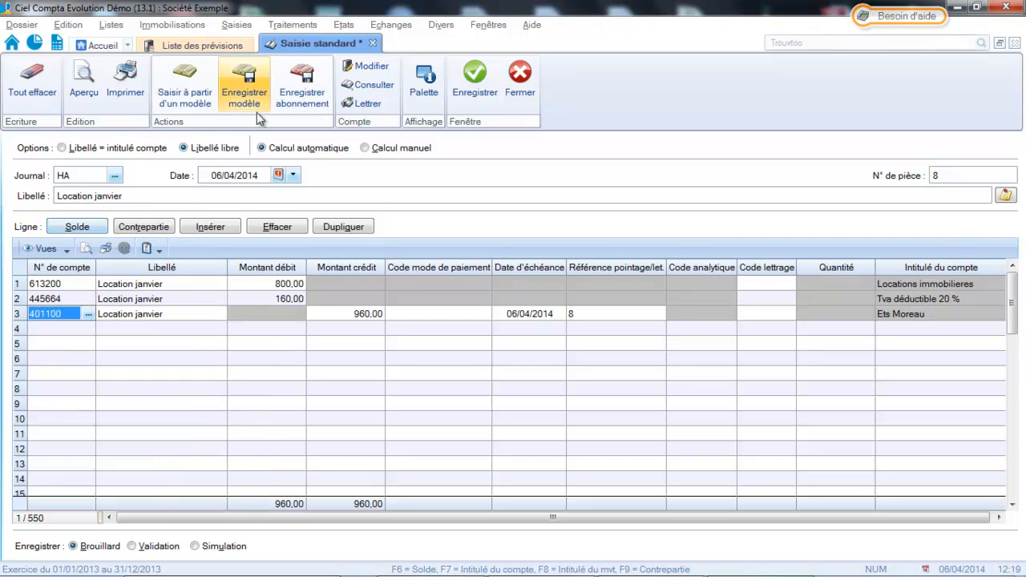
{"action": "left_click", "coordinate": [492, 94]}
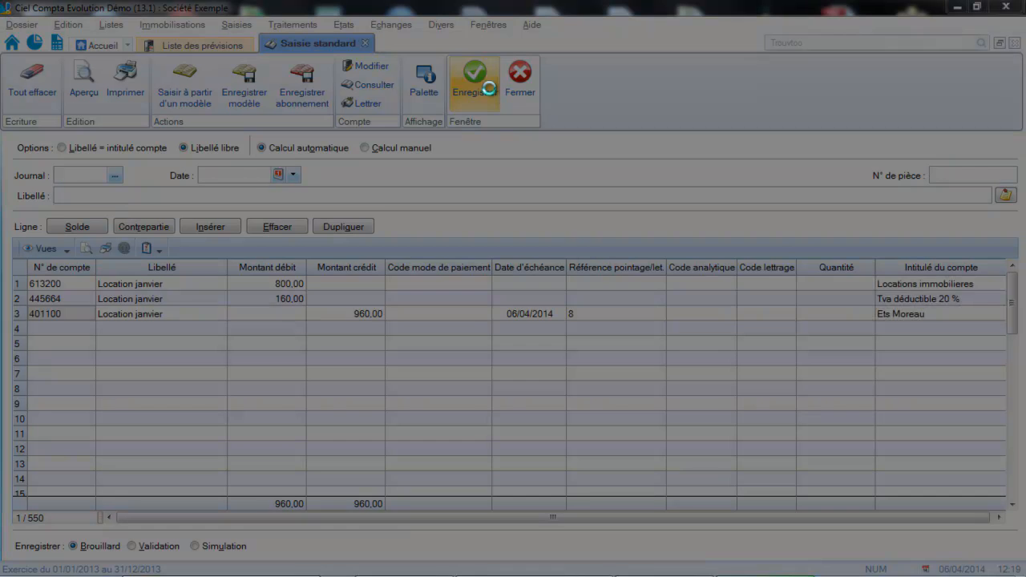
{"action": "left_click", "coordinate": [545, 281]}
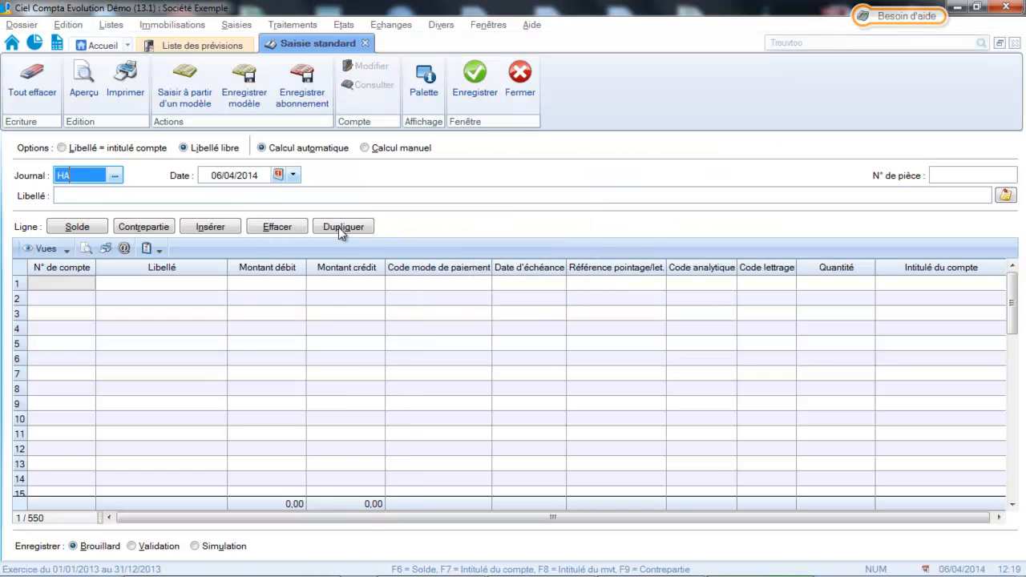
Label the new HA entry orange and assign account 626000 Frais postaux et de télécomm. to its first line.
{"action": "left_click", "coordinate": [281, 200]}
{"action": "type", "text": "o"}
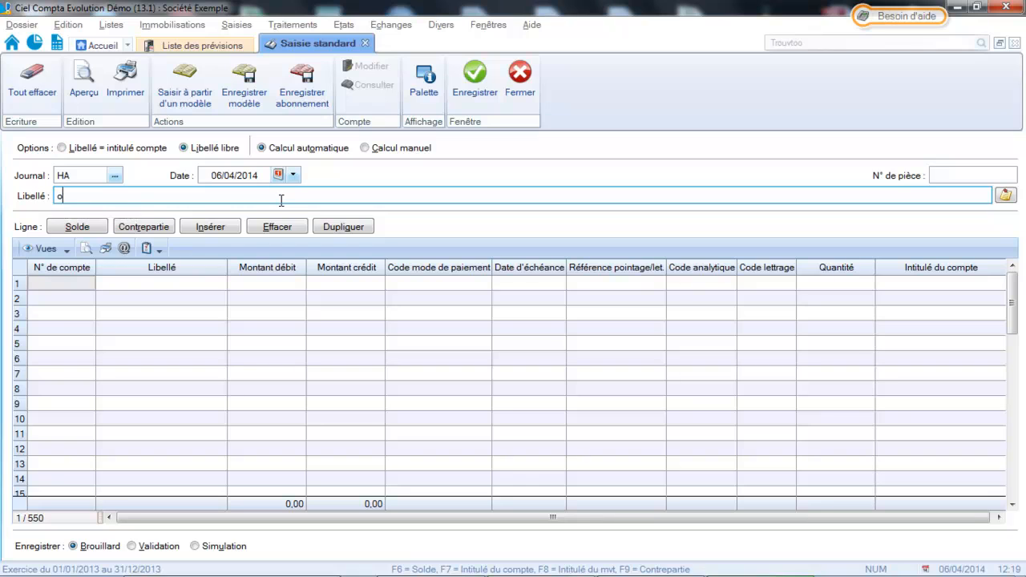
{"action": "type", "text": "range"}
{"action": "key", "text": "Tab"}
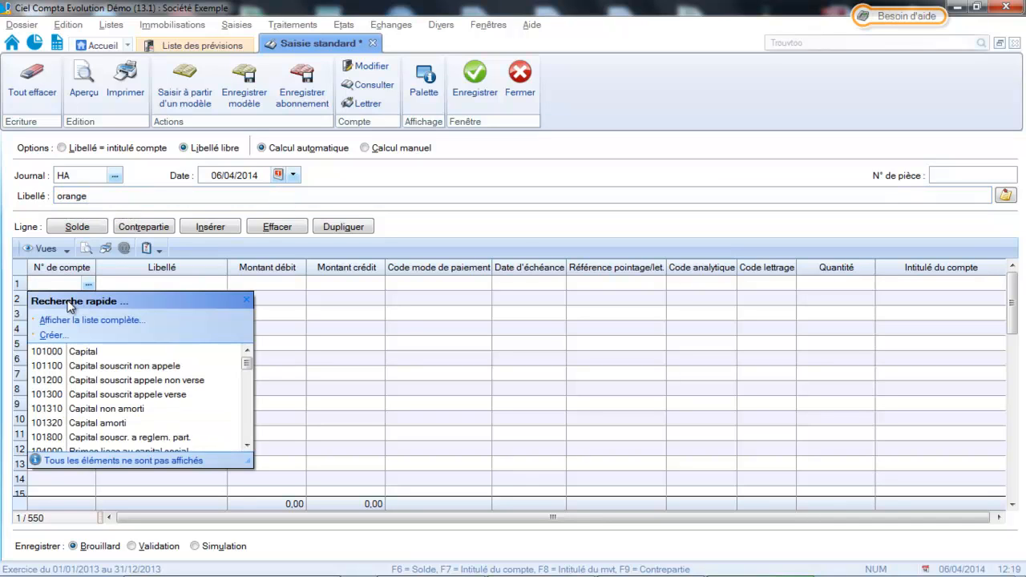
{"action": "type", "text": "626000"}
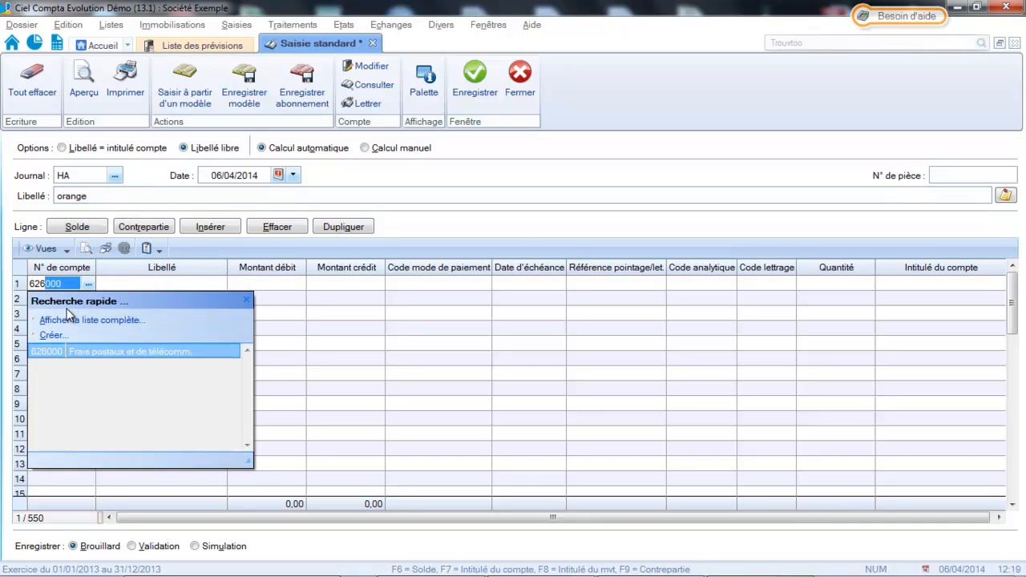
{"action": "left_click", "coordinate": [105, 357]}
{"action": "key", "text": "Tab"}
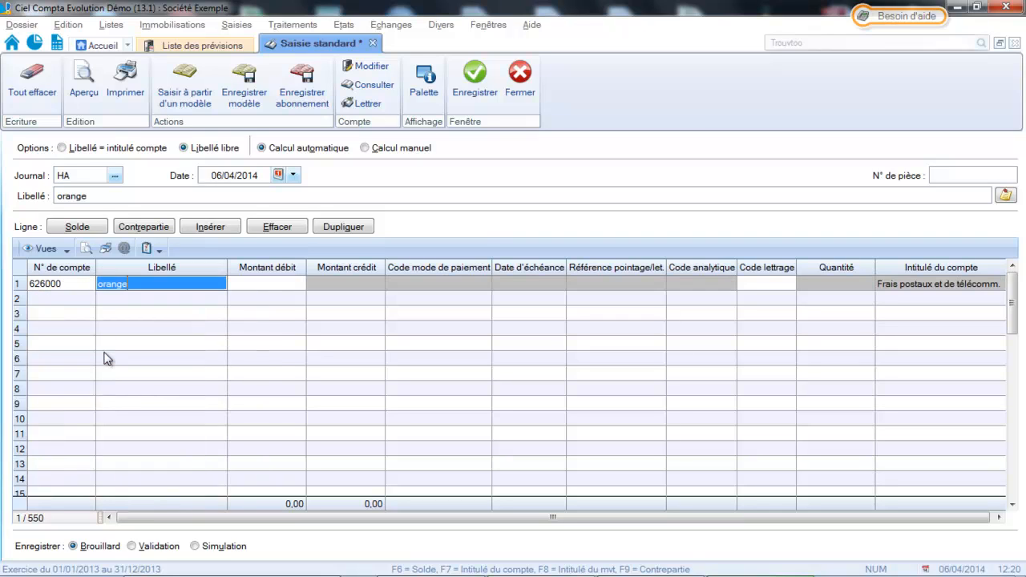
Enter a debit of 120 on the Frais postaux et de télécomm. line and generate its VAT line.
{"action": "key", "text": "Tab"}
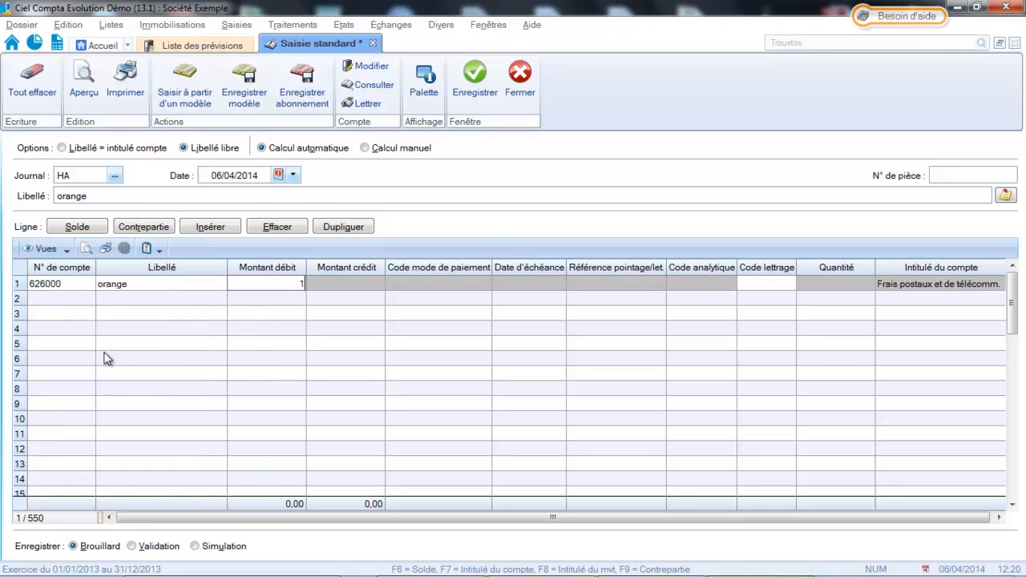
{"action": "type", "text": "120"}
{"action": "key", "text": "Return"}
{"action": "key", "text": "Tab"}
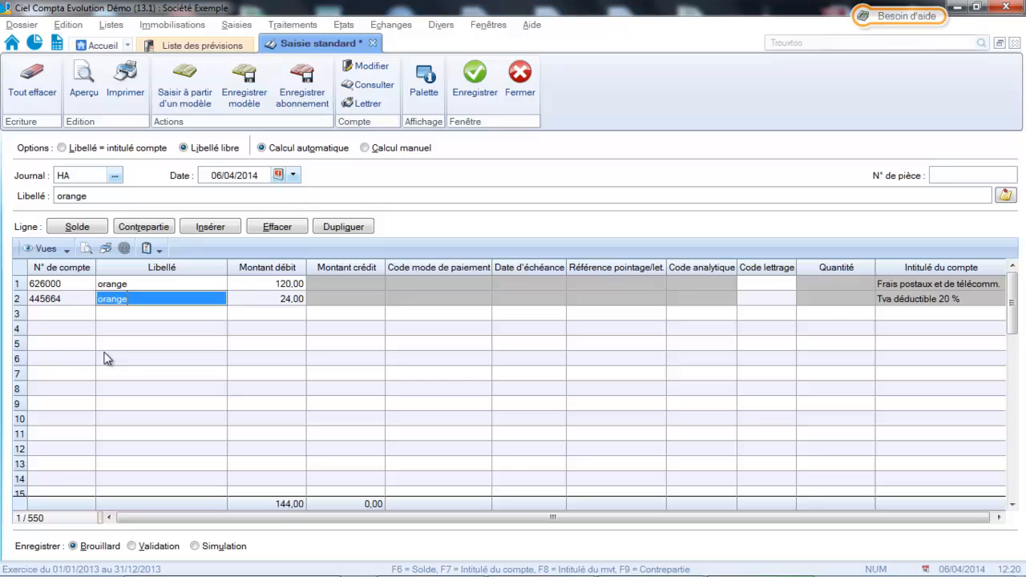
Balance the orange entry with account 401000 Fournisseurs divers on the third line, and save the entry.
{"action": "left_click", "coordinate": [81, 314]}
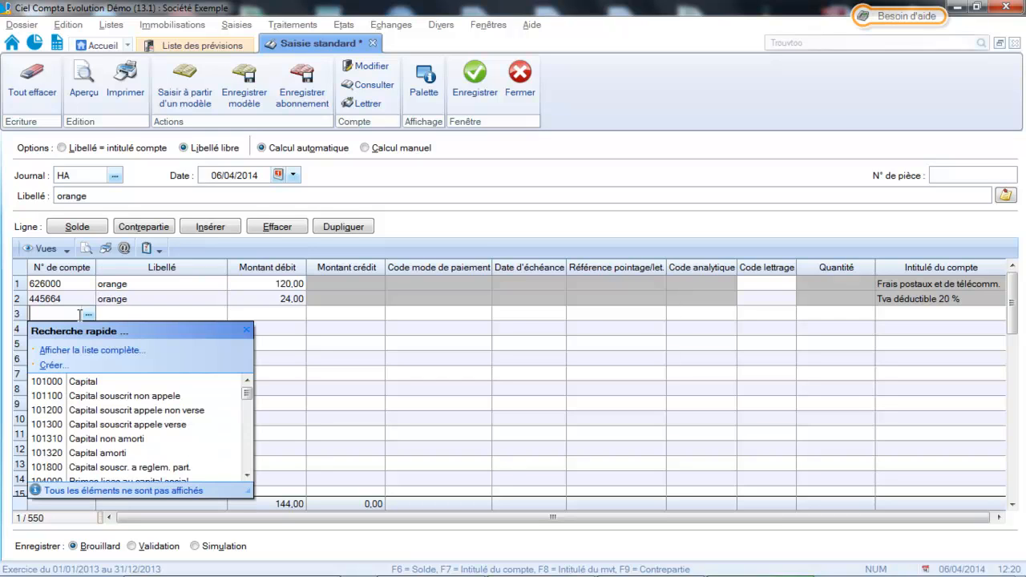
{"action": "type", "text": "401000"}
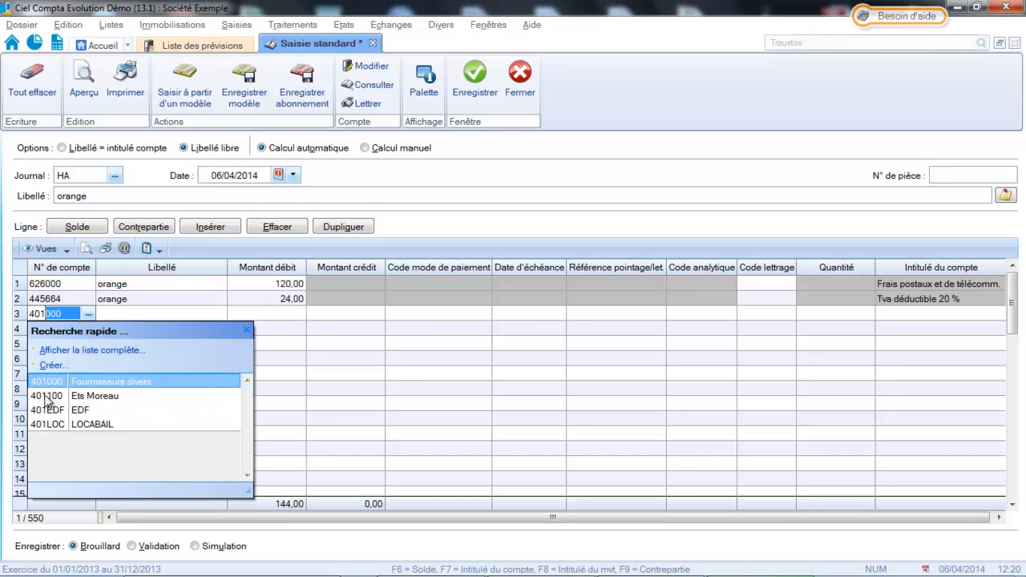
{"action": "key", "text": "Tab"}
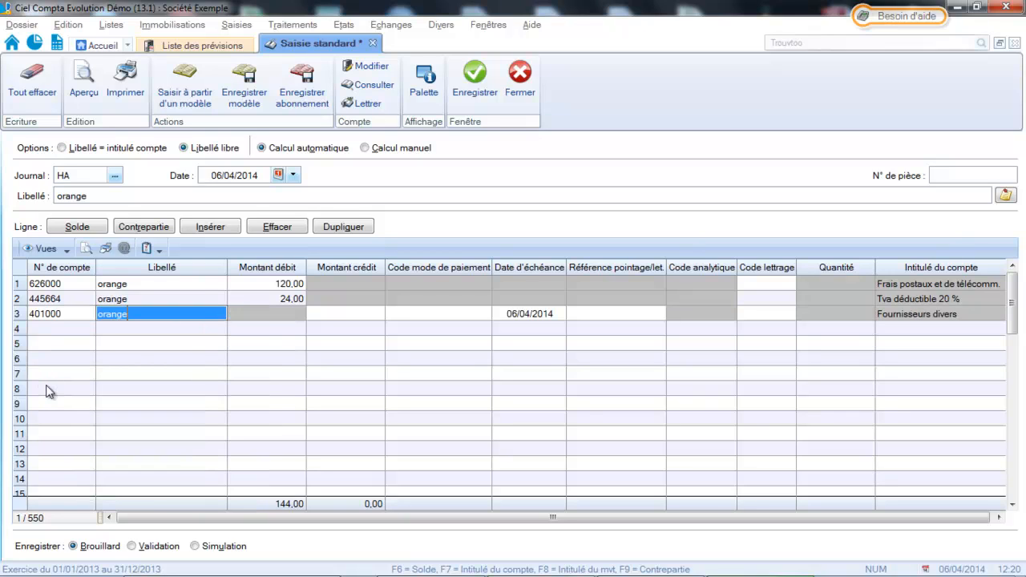
{"action": "left_click", "coordinate": [78, 227]}
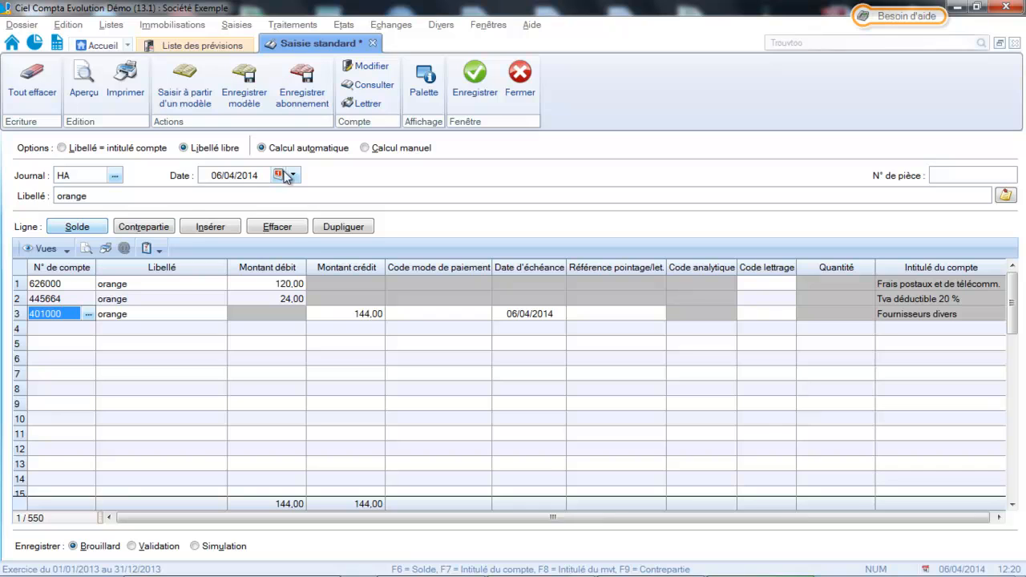
{"action": "left_click", "coordinate": [481, 83]}
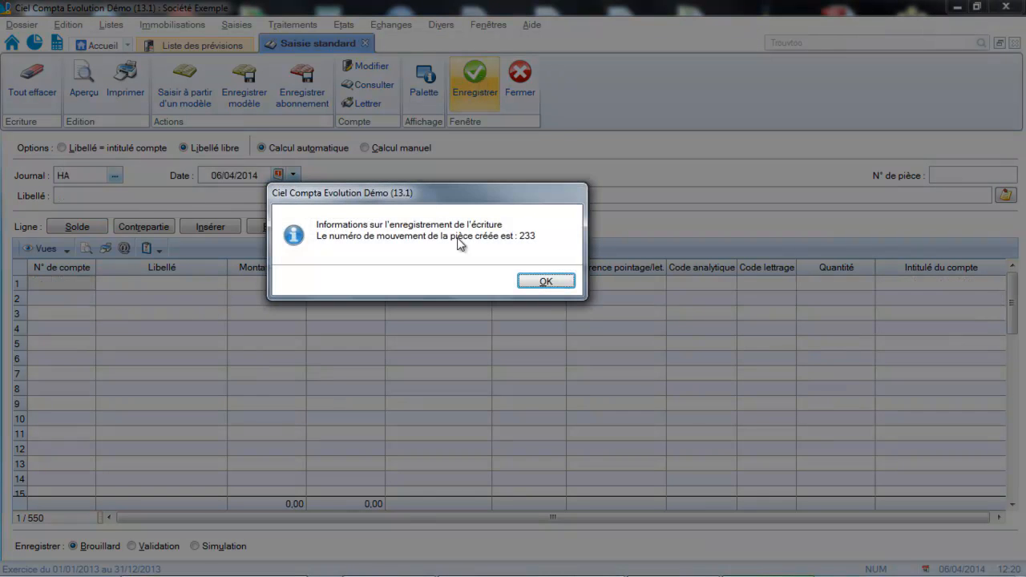
{"action": "left_click", "coordinate": [537, 285]}
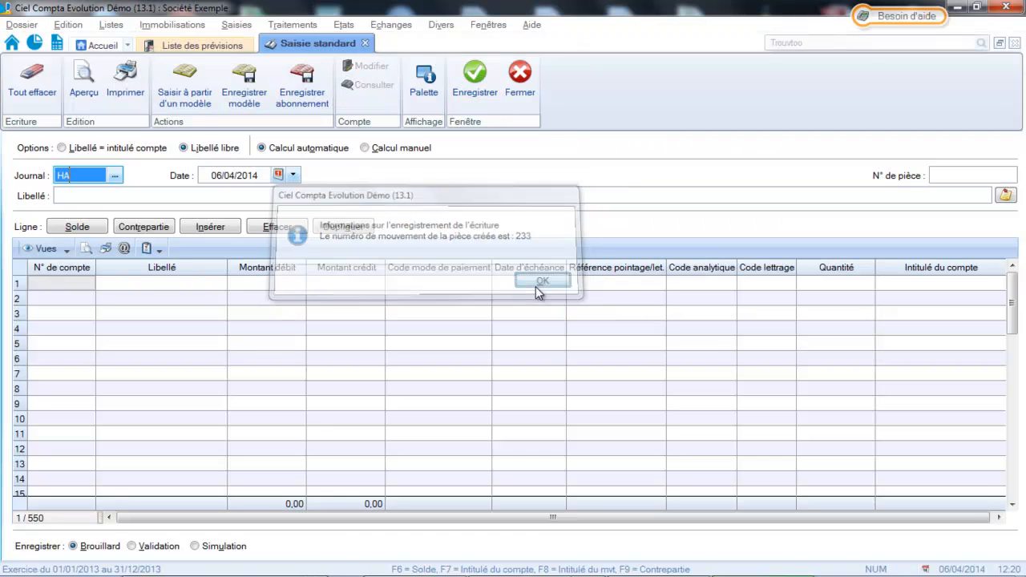
Set the next entry's journal to VT Ventes and its date to 06/01/2014, ready for its label.
{"action": "left_click", "coordinate": [115, 176]}
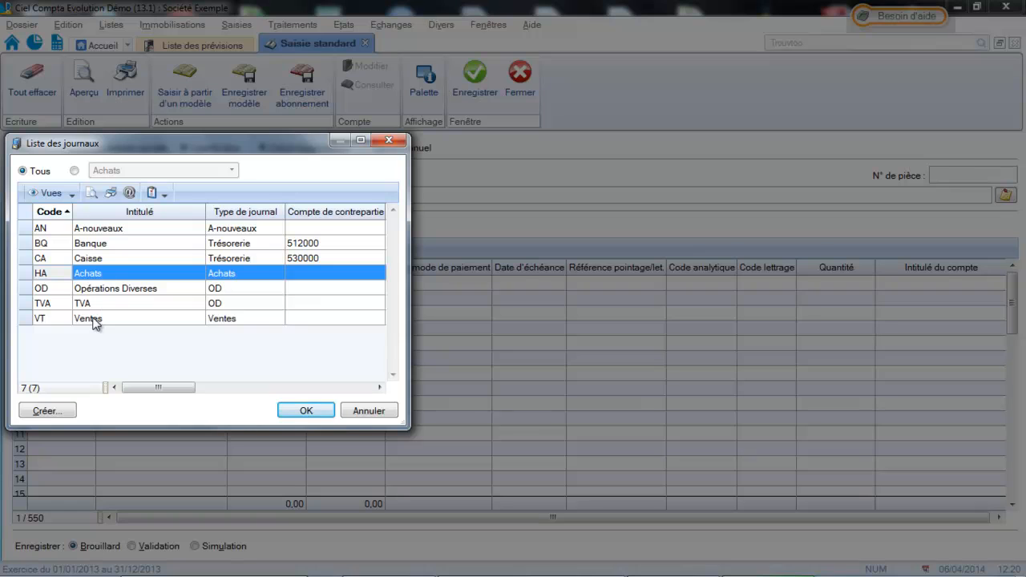
{"action": "left_click", "coordinate": [98, 319]}
{"action": "left_click", "coordinate": [300, 410]}
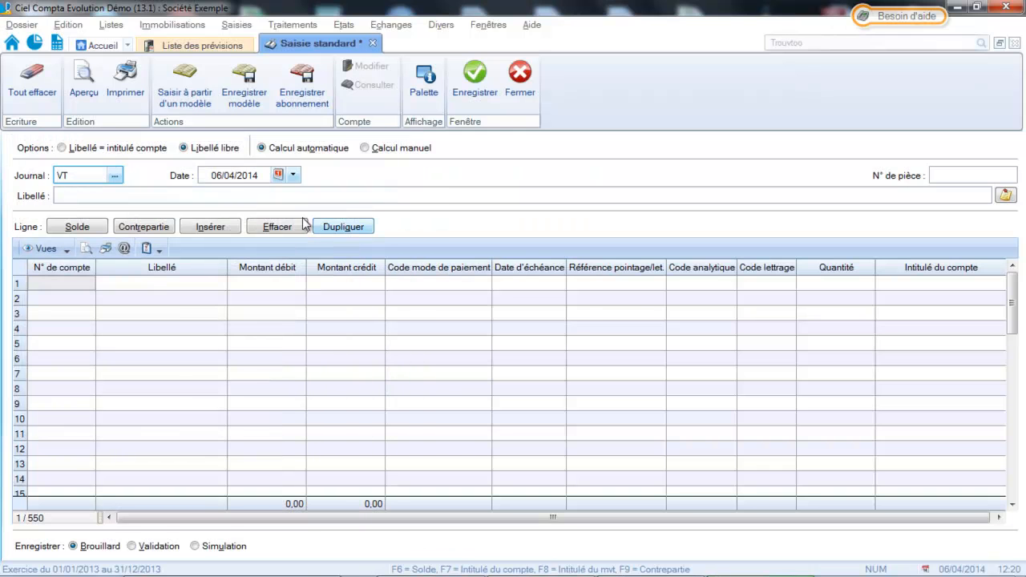
{"action": "left_click", "coordinate": [278, 175]}
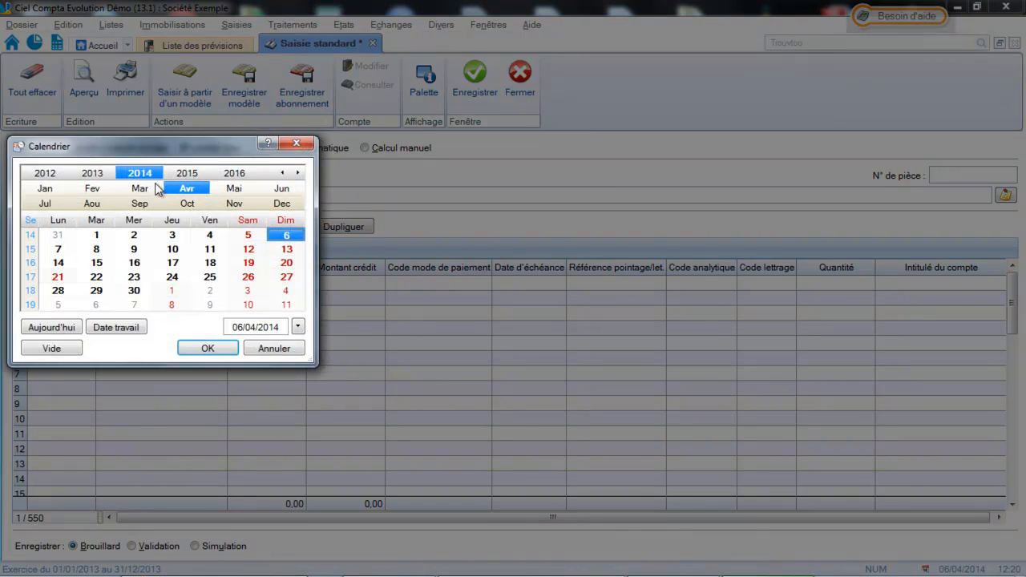
{"action": "left_click", "coordinate": [54, 189]}
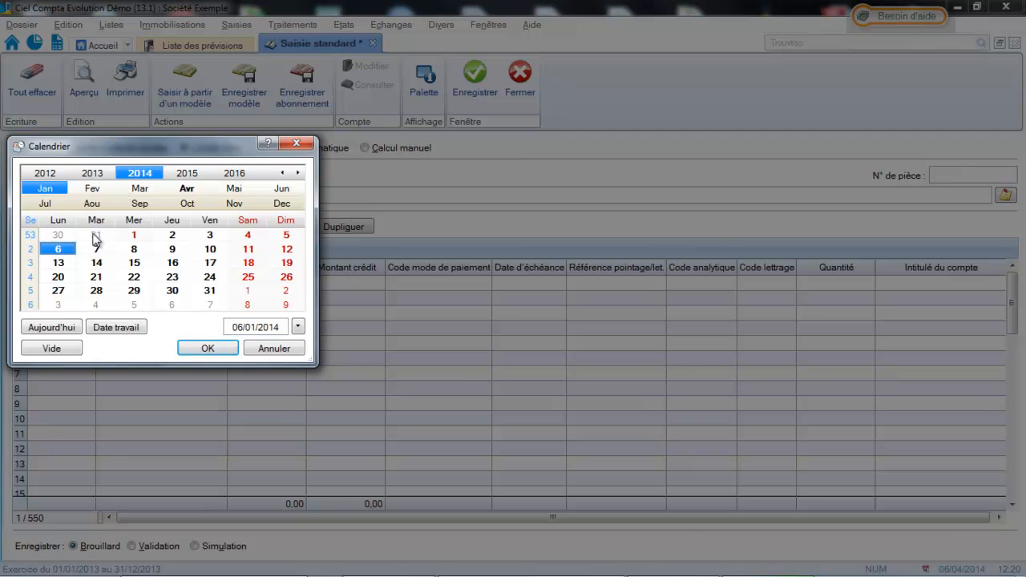
{"action": "left_click", "coordinate": [205, 350]}
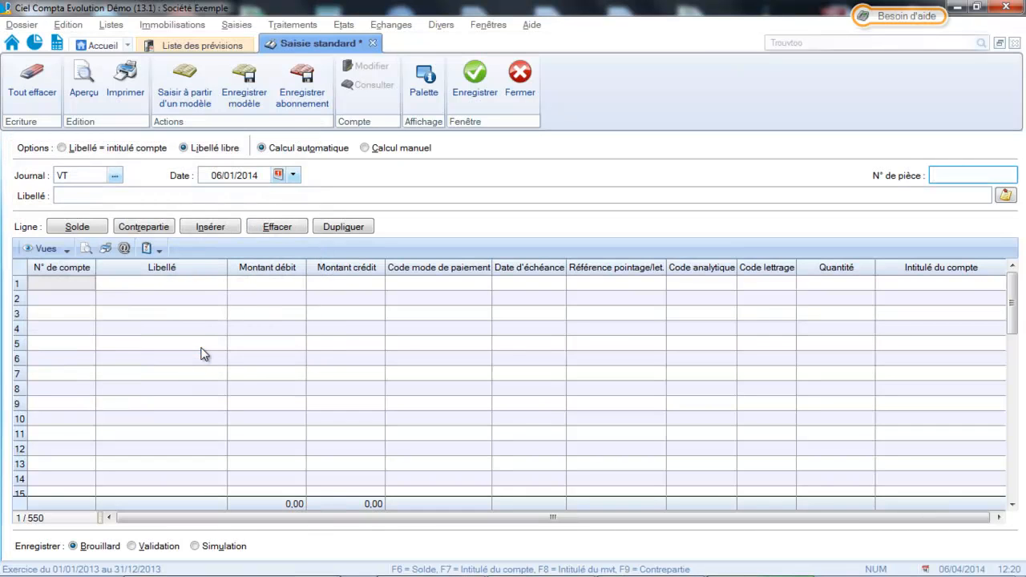
{"action": "left_click", "coordinate": [199, 195]}
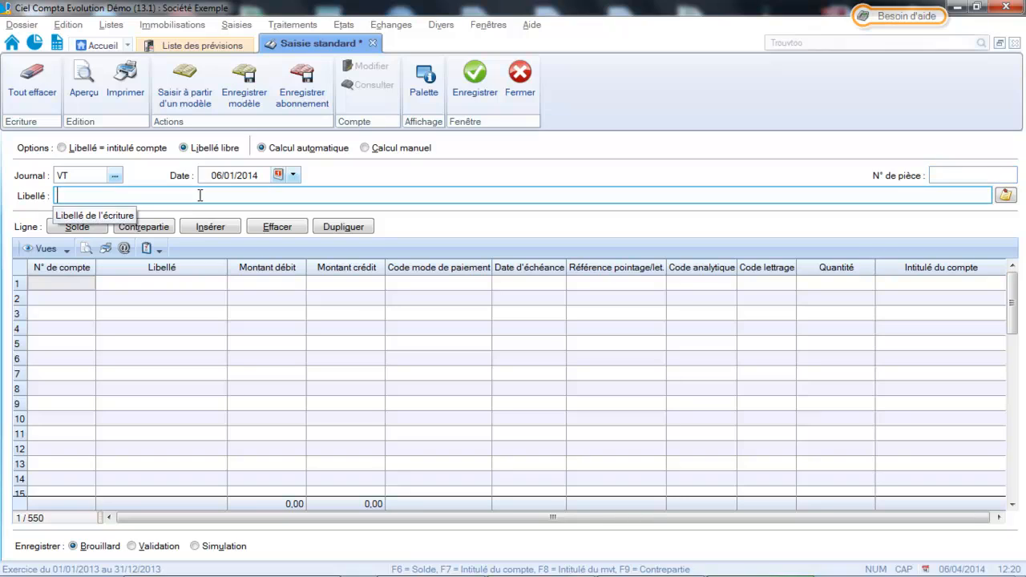
{"action": "key", "text": "Caps_Lock"}
{"action": "type", "text": "fORMATI"}
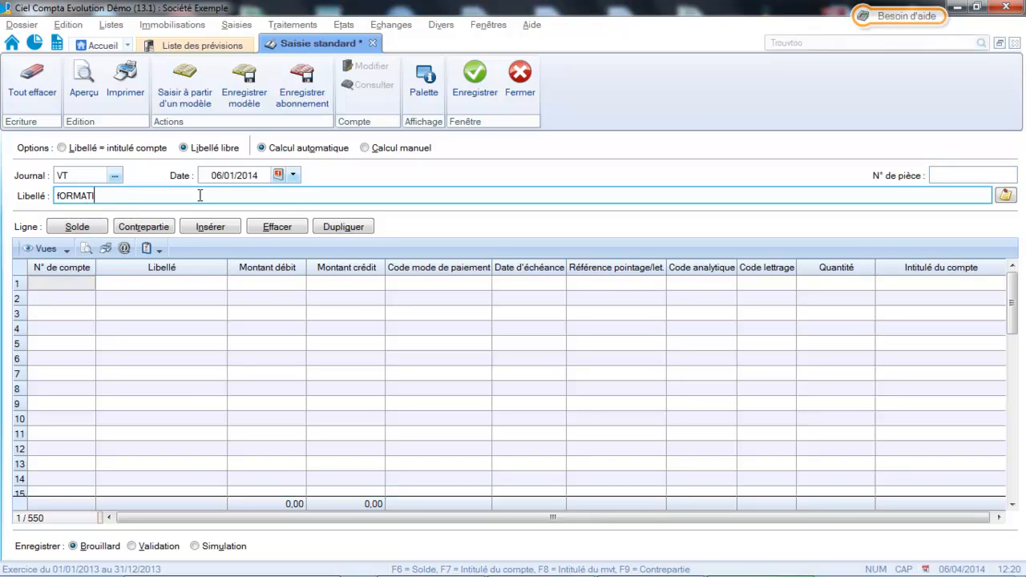
{"action": "key", "text": "BackSpace"}
{"action": "key", "text": "BackSpace"}
{"action": "key", "text": "BackSpace"}
{"action": "key", "text": "BackSpace"}
{"action": "key", "text": "BackSpace"}
{"action": "key", "text": "BackSpace"}
{"action": "key", "text": "BackSpace"}
{"action": "key", "text": "Caps_Lock"}
Label the sales entry Formation and assign account 706000 Prestations de services to its first line.
{"action": "type", "text": "Formation"}
{"action": "key", "text": "Tab"}
{"action": "type", "text": "7"}
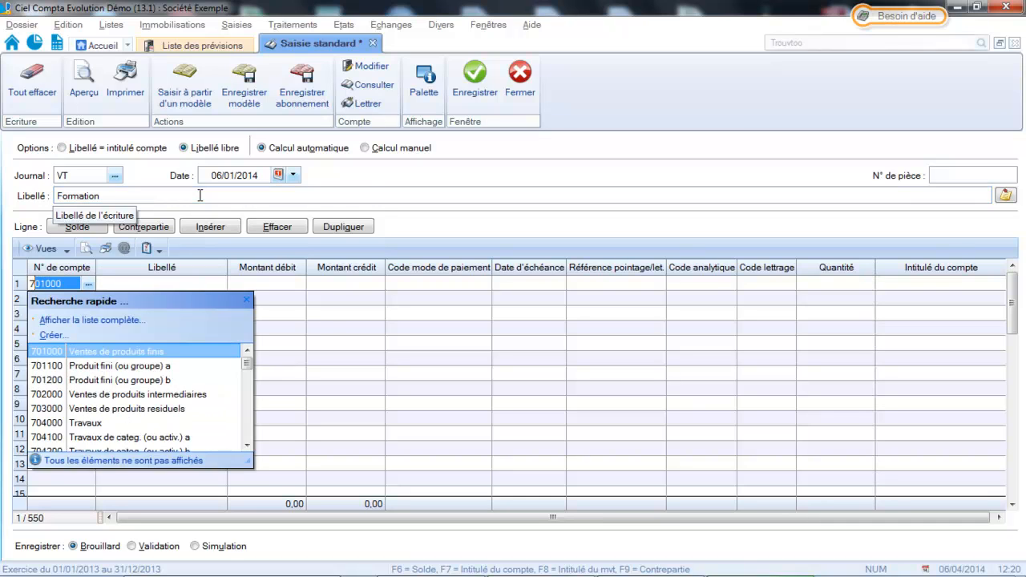
{"action": "type", "text": "06"}
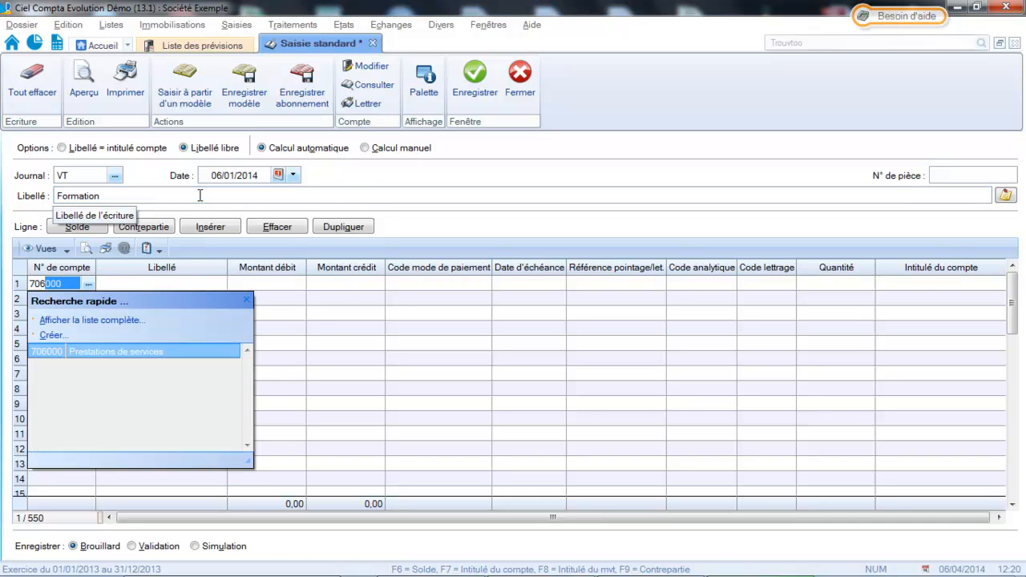
{"action": "left_click", "coordinate": [180, 349]}
Enter a credit of 3500 on the Prestations de services line and generate the collected VAT line.
{"action": "key", "text": "Tab"}
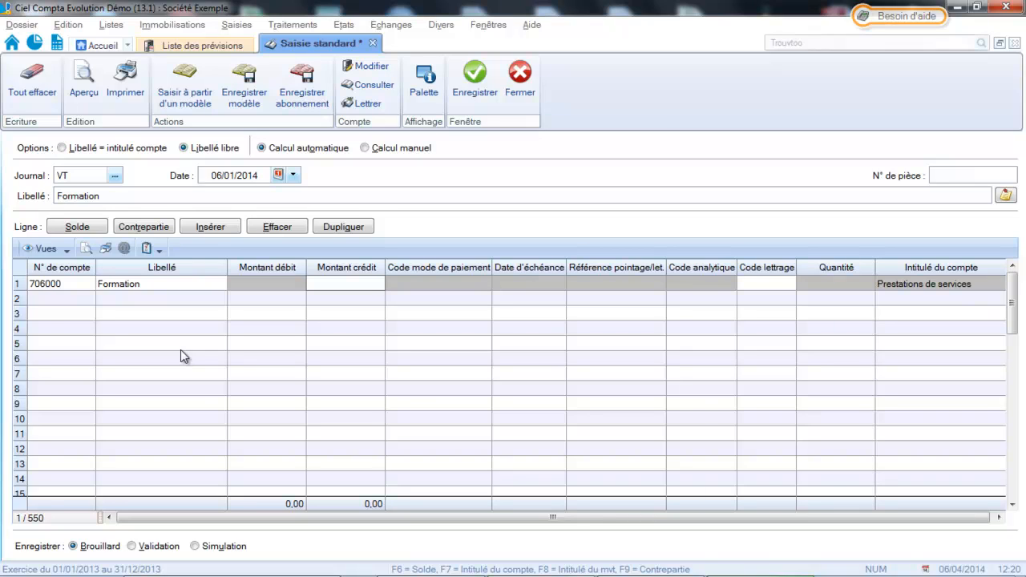
{"action": "type", "text": "3500"}
{"action": "key", "text": "Tab"}
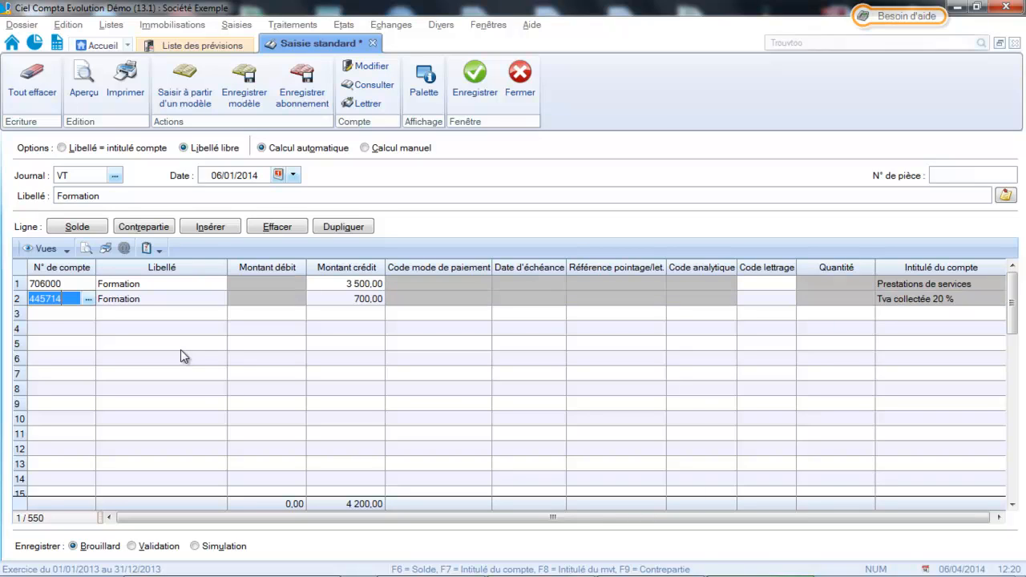
{"action": "key", "text": "Tab"}
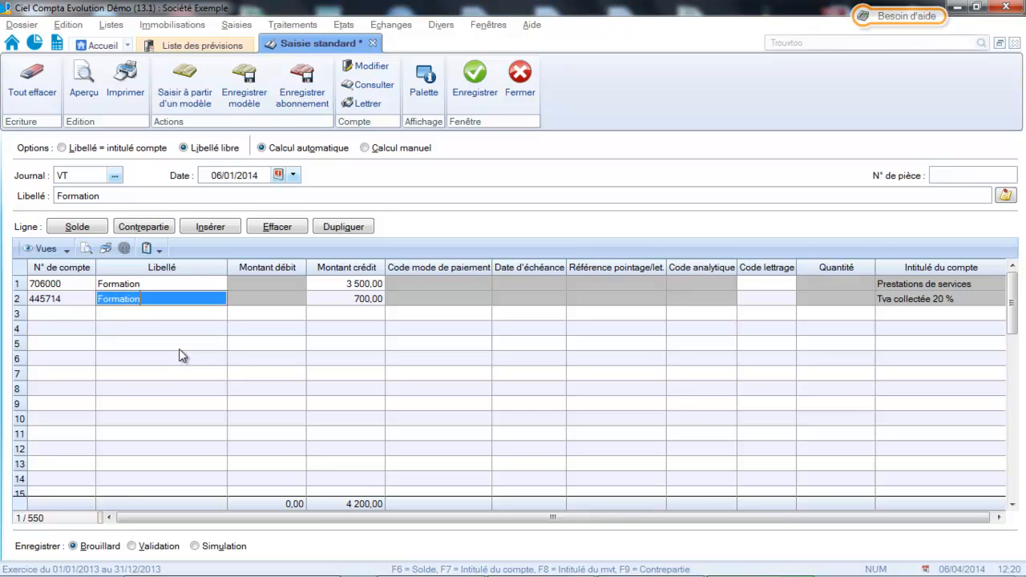
Balance the Formation entry with customer account 411DEL Delta Distribution on the third line.
{"action": "left_click", "coordinate": [72, 316]}
{"action": "type", "text": "411000"}
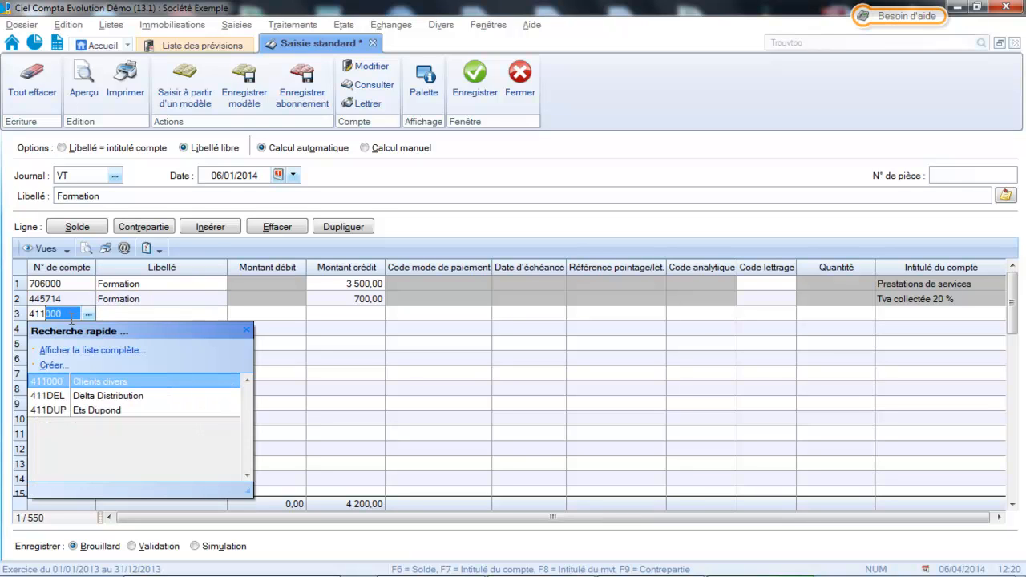
{"action": "left_click", "coordinate": [60, 396]}
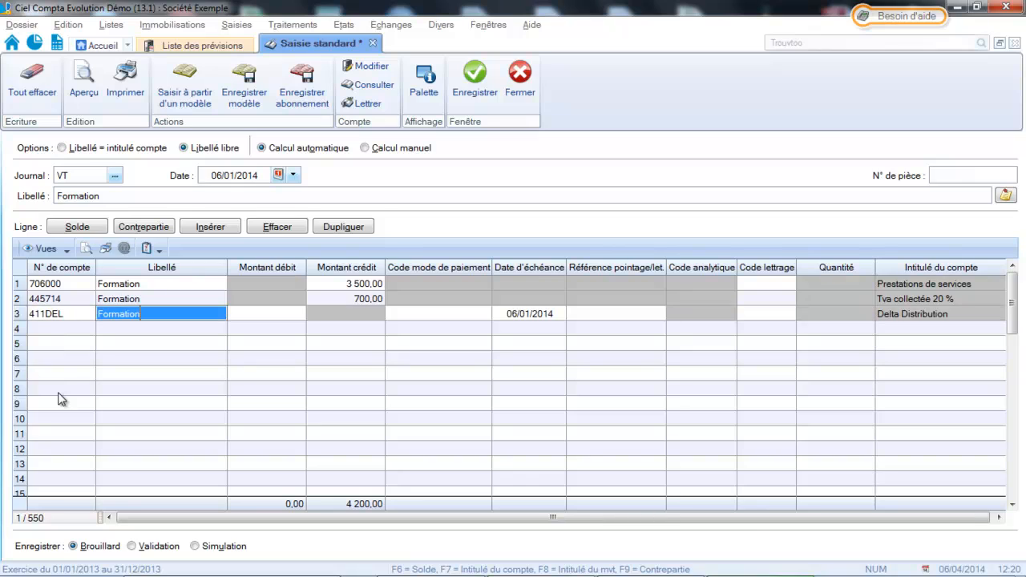
{"action": "left_click", "coordinate": [79, 227]}
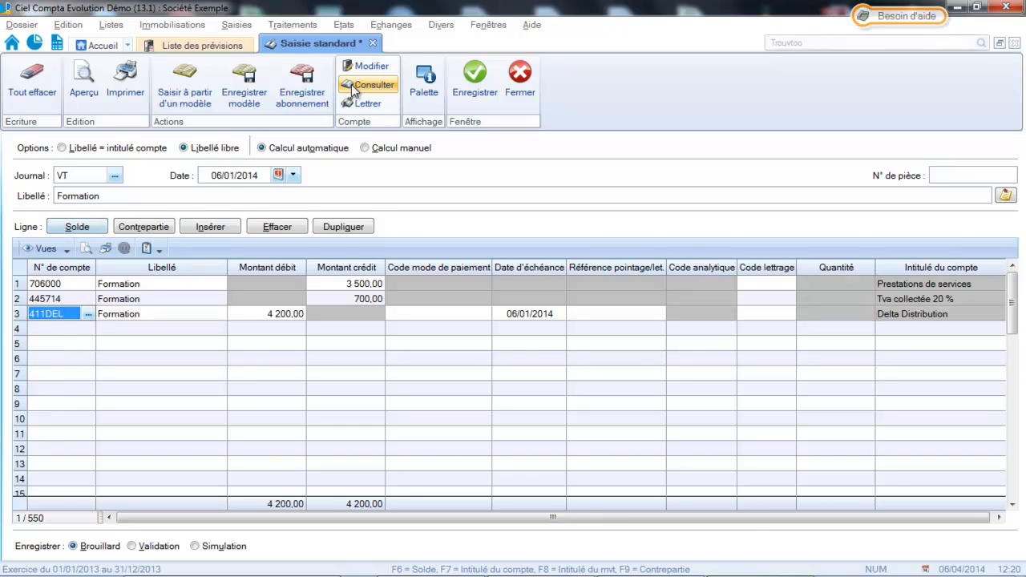
Save the Formation sales entry as a draft, acknowledge its movement number, and close the standard entry window.
{"action": "left_click", "coordinate": [457, 96]}
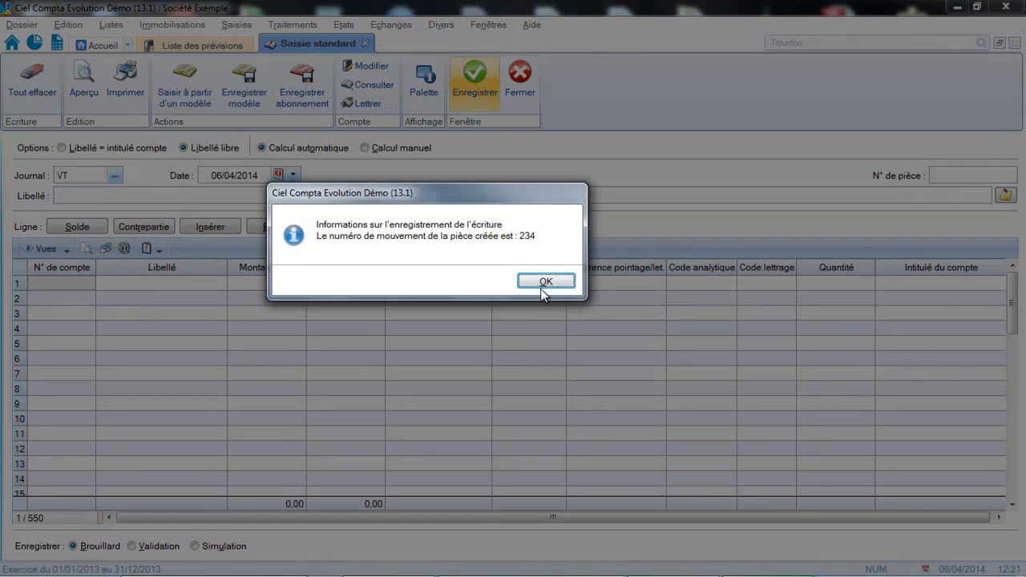
{"action": "left_click", "coordinate": [542, 287]}
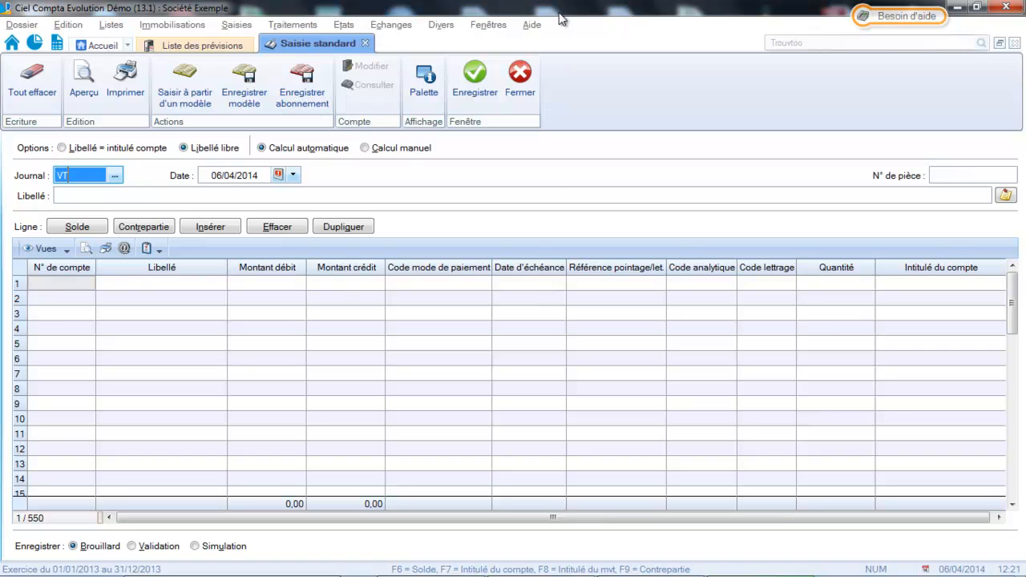
{"action": "left_click", "coordinate": [519, 80]}
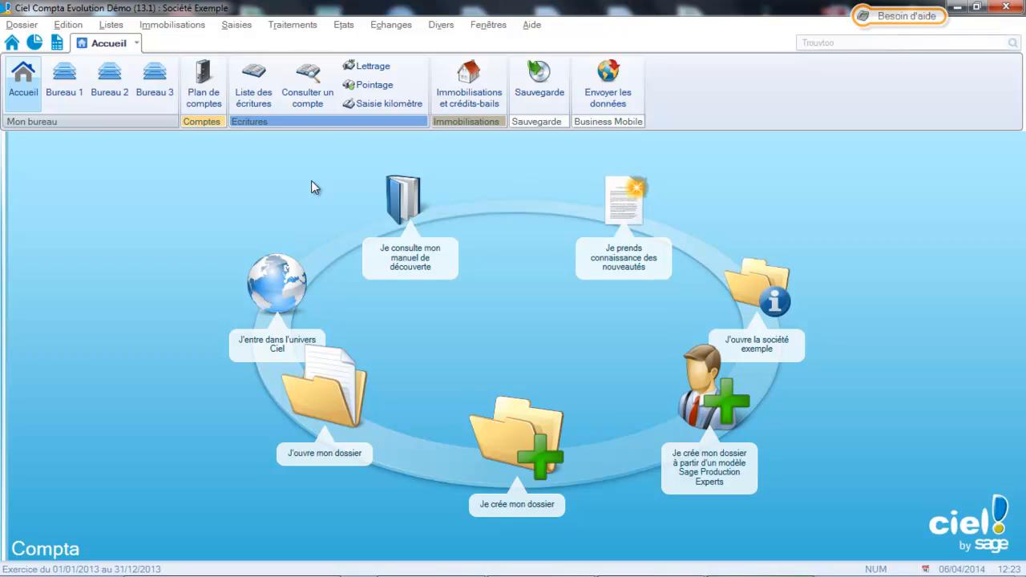
Choose the Etat prévisionnel among the other available reports and request its preview.
{"action": "left_click", "coordinate": [349, 31]}
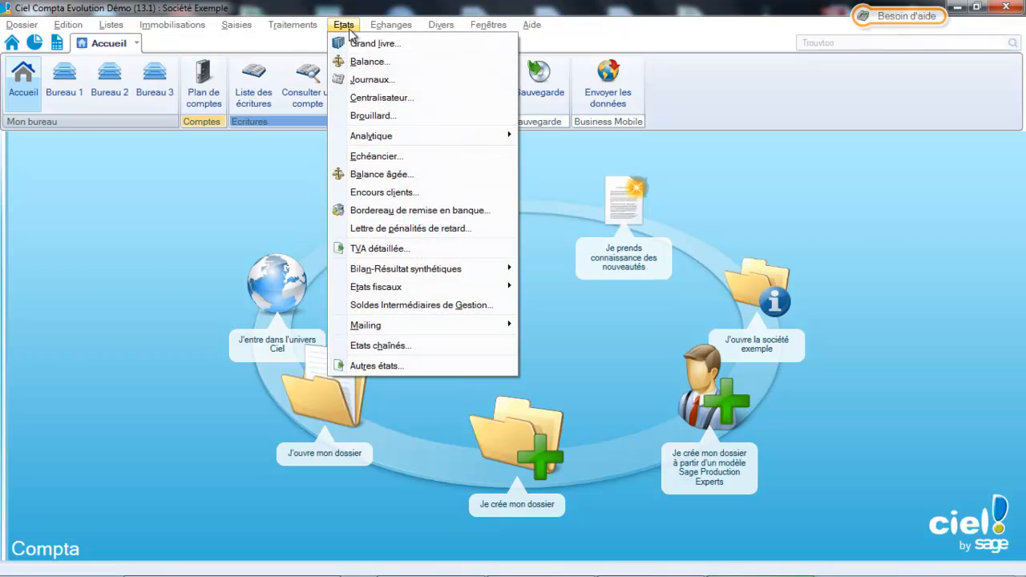
{"action": "left_click", "coordinate": [371, 366]}
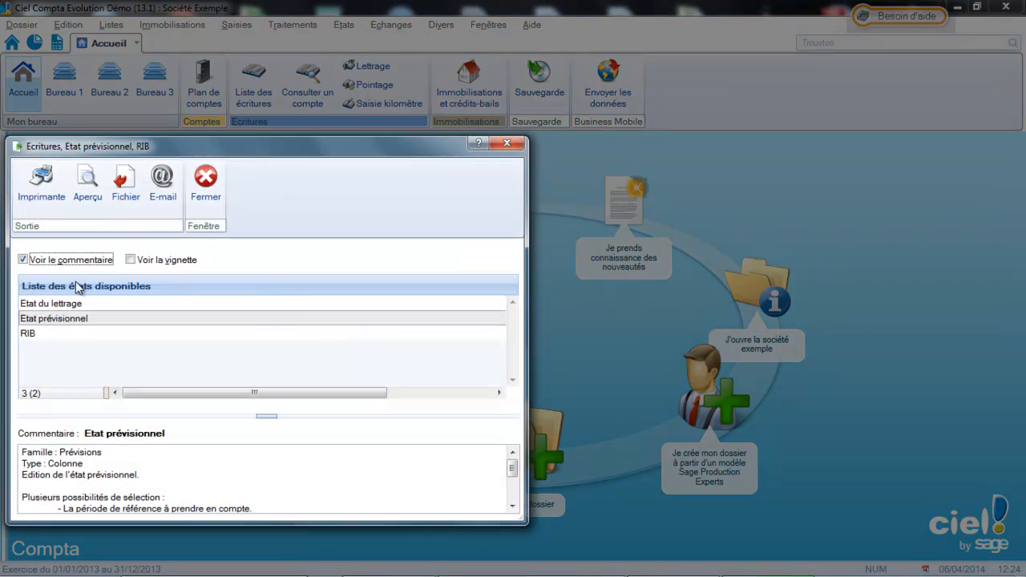
{"action": "left_click", "coordinate": [60, 321]}
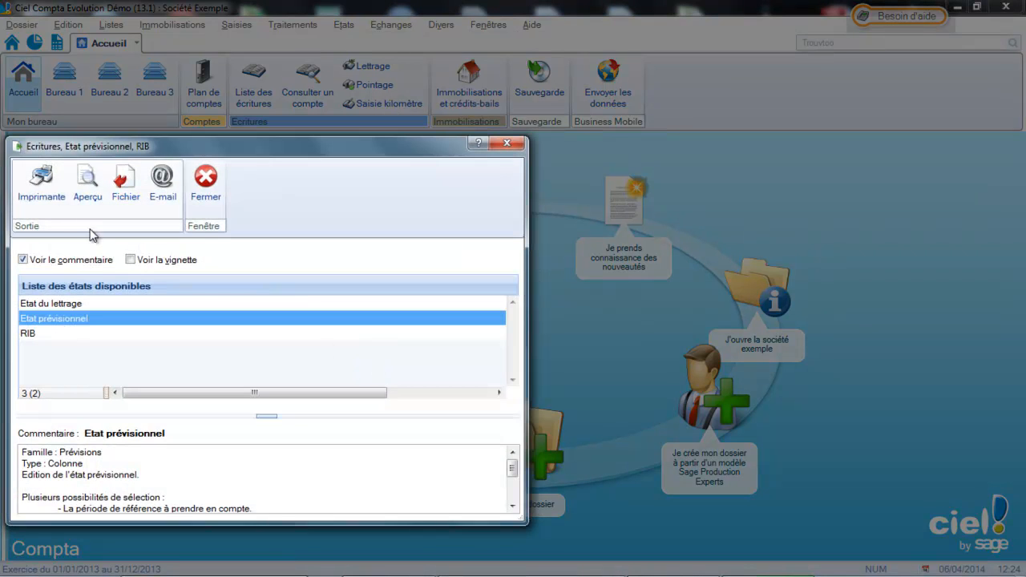
{"action": "left_click", "coordinate": [88, 197]}
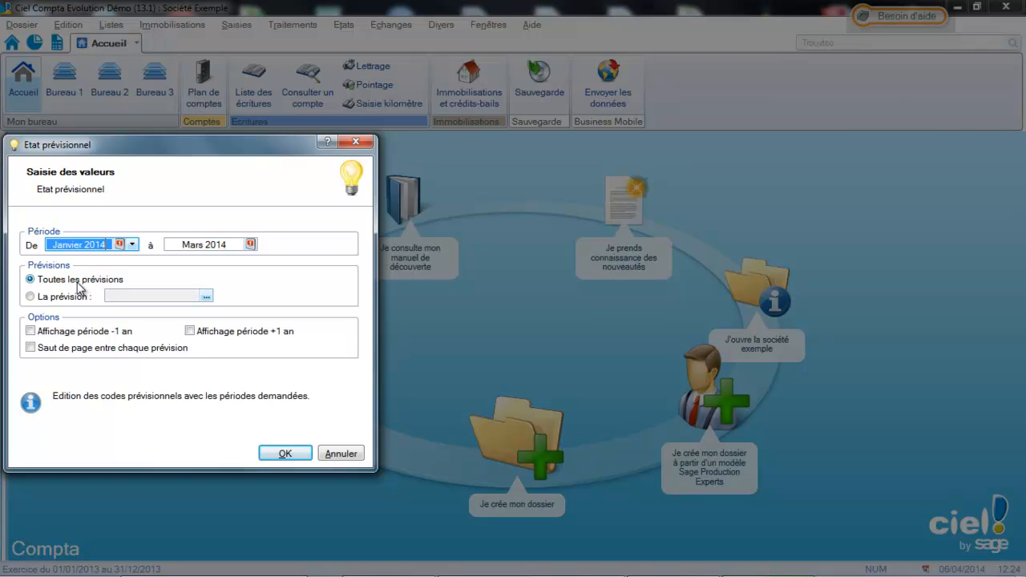
{"action": "left_click", "coordinate": [67, 297]}
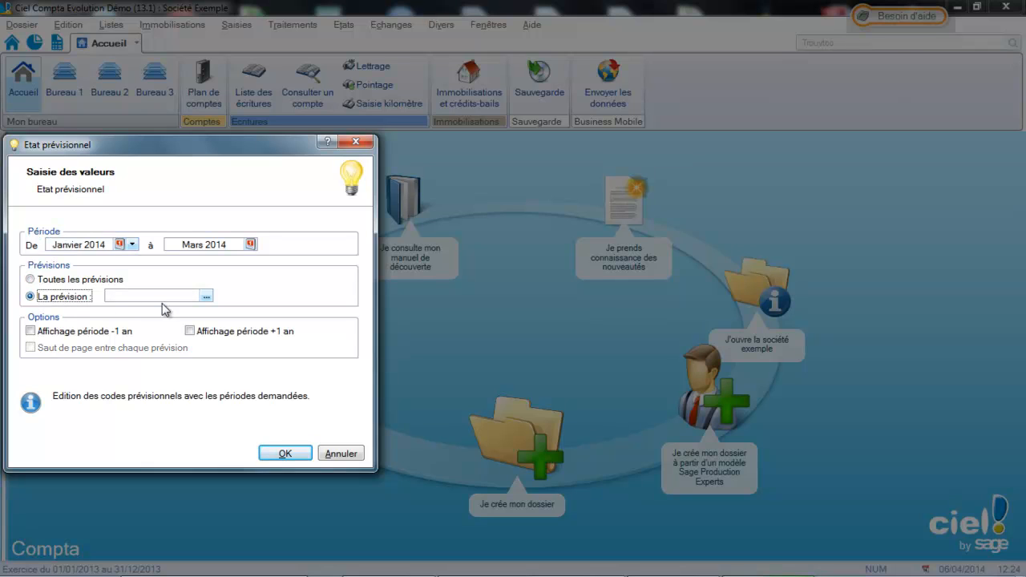
{"action": "left_click", "coordinate": [207, 296]}
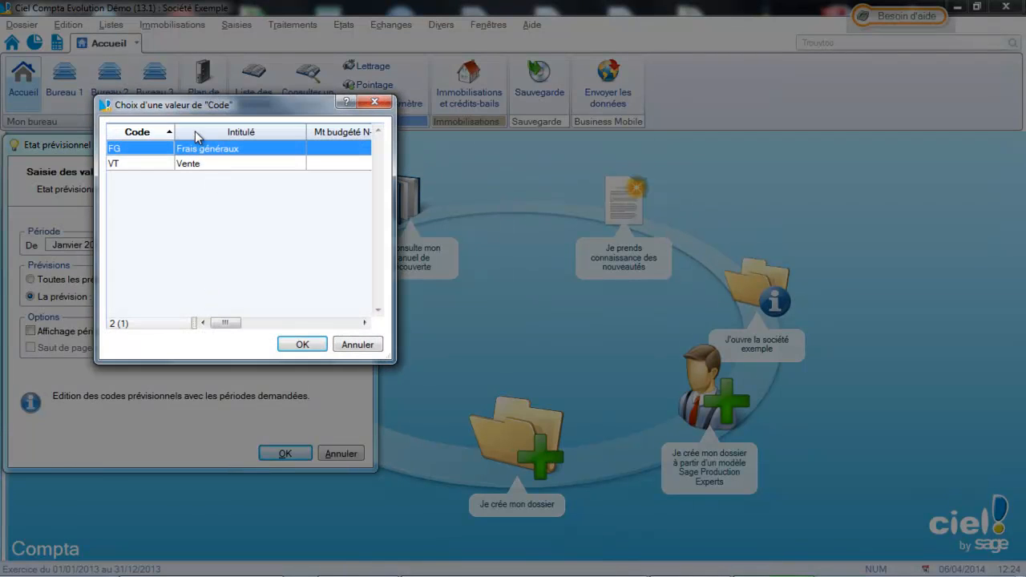
{"action": "left_click", "coordinate": [354, 345]}
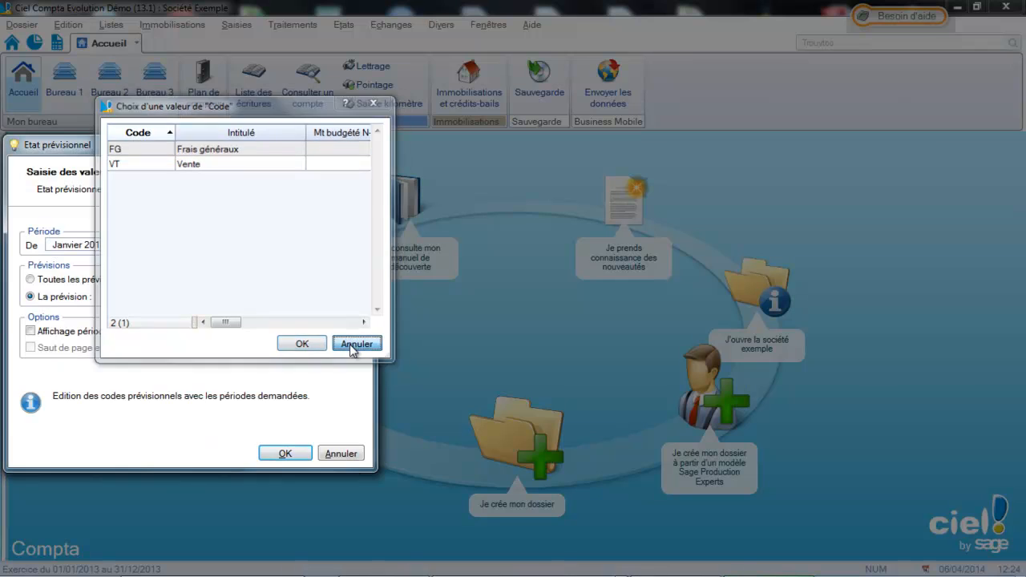
{"action": "left_click", "coordinate": [48, 279]}
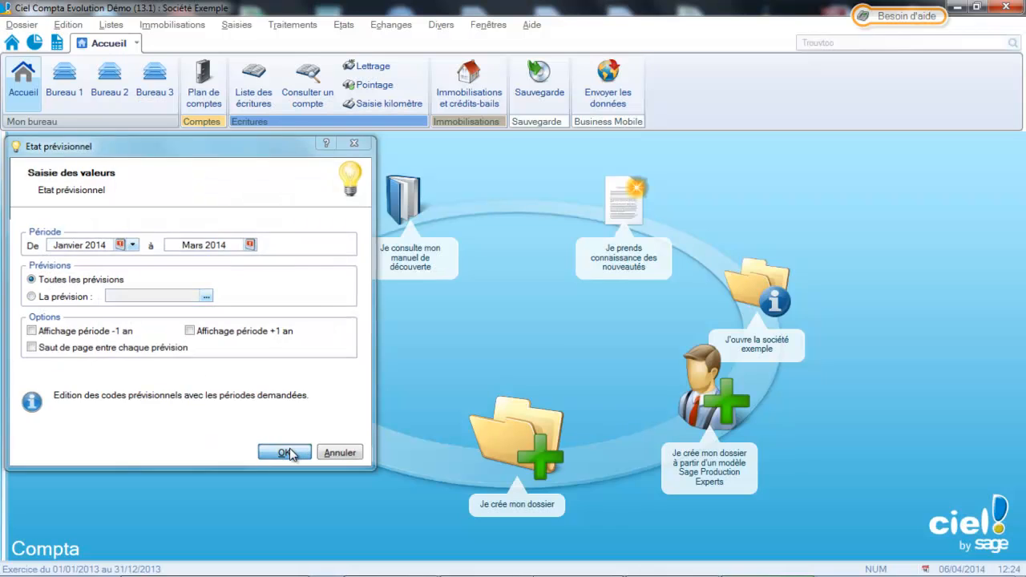
Preview the January to March 2014 report for all forecasts, examine its FG and VT tables, and close the preview.
{"action": "left_click", "coordinate": [286, 454]}
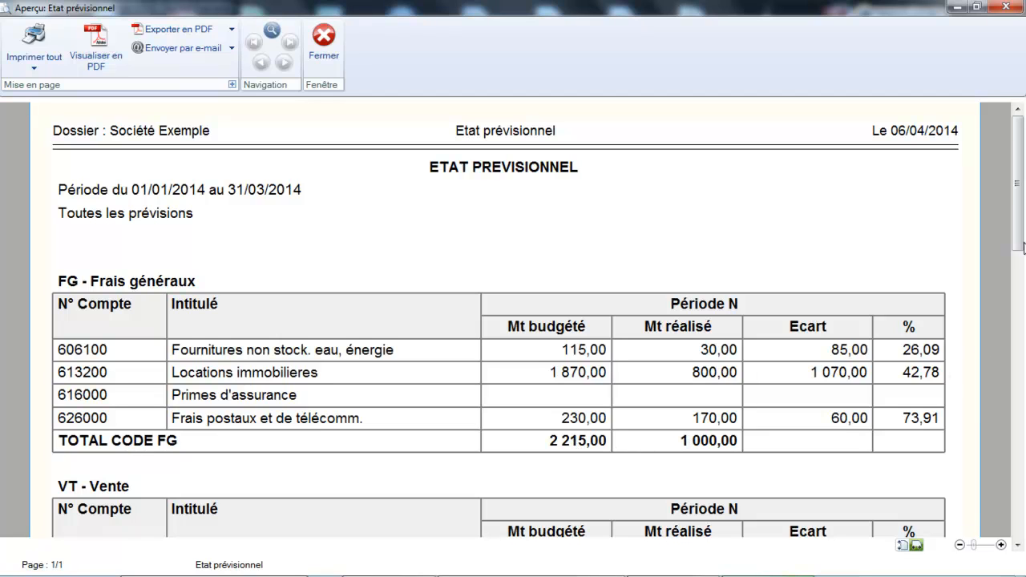
{"action": "left_click_drag", "start_coordinate": [1019, 233], "coordinate": [1019, 292]}
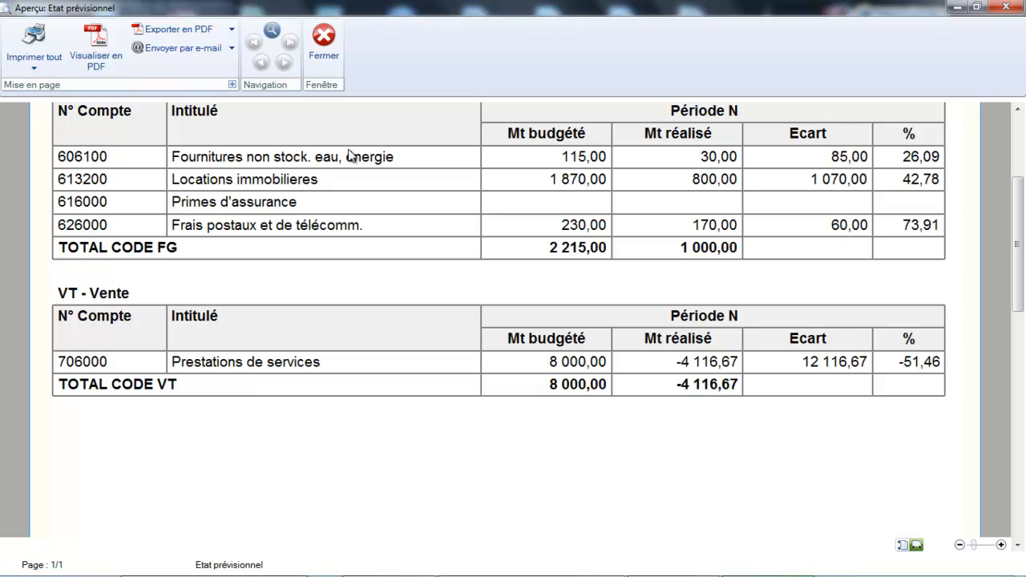
{"action": "left_click", "coordinate": [323, 48]}
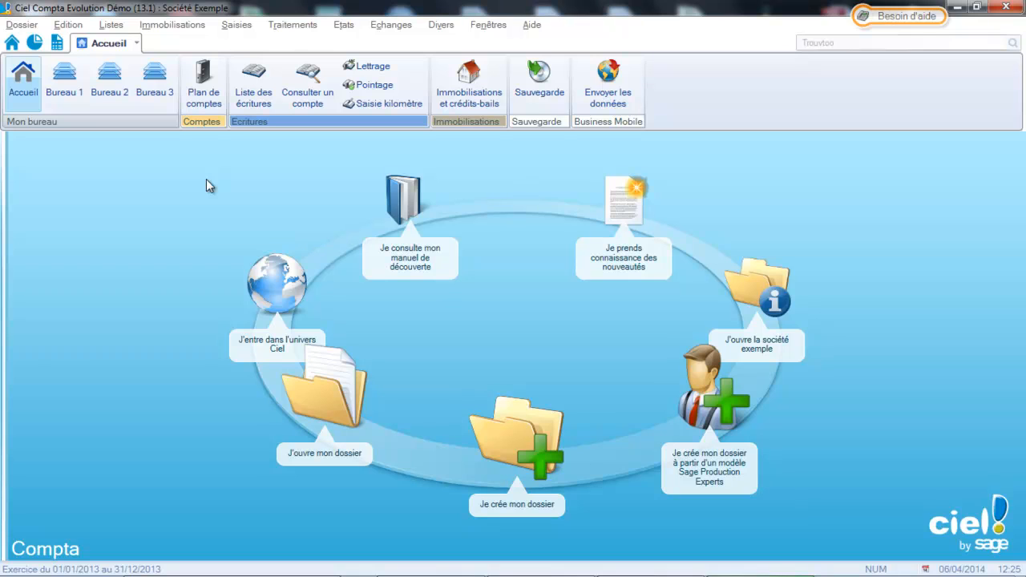
Open the list of forecasts.
{"action": "left_click", "coordinate": [111, 24]}
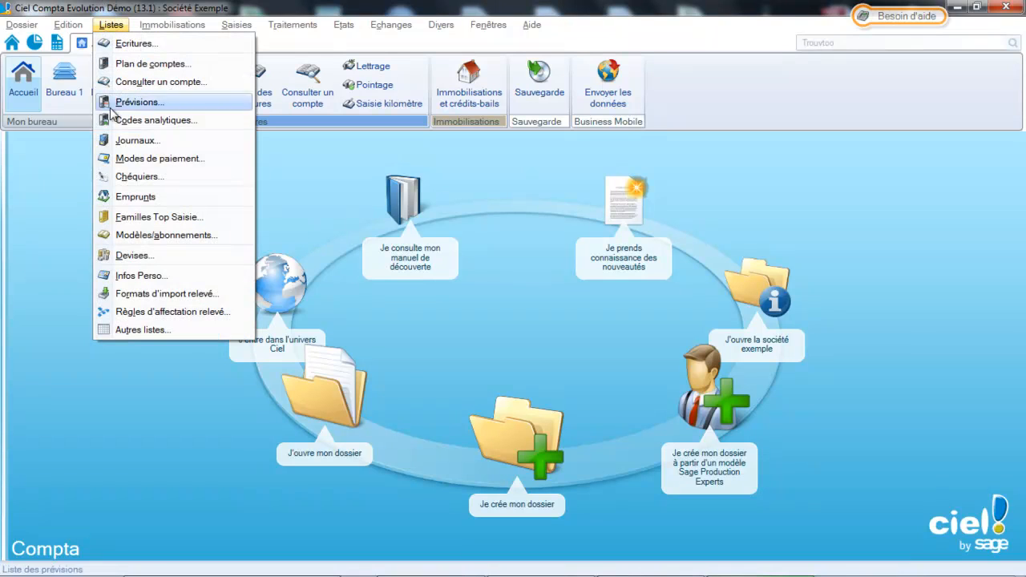